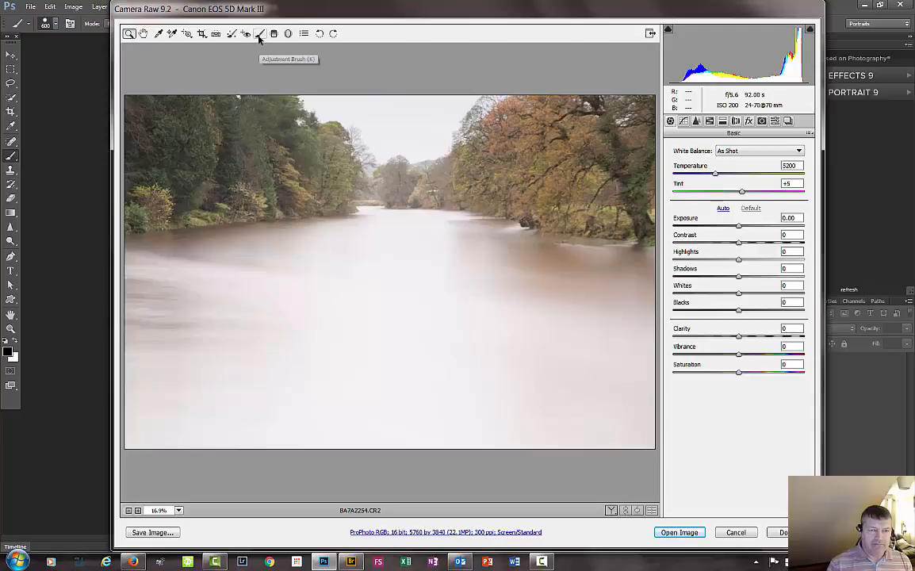
Step: Activate the Adjustment Brush, enlarge it to size 37 and set its highlights to -100
left_click(260, 35)
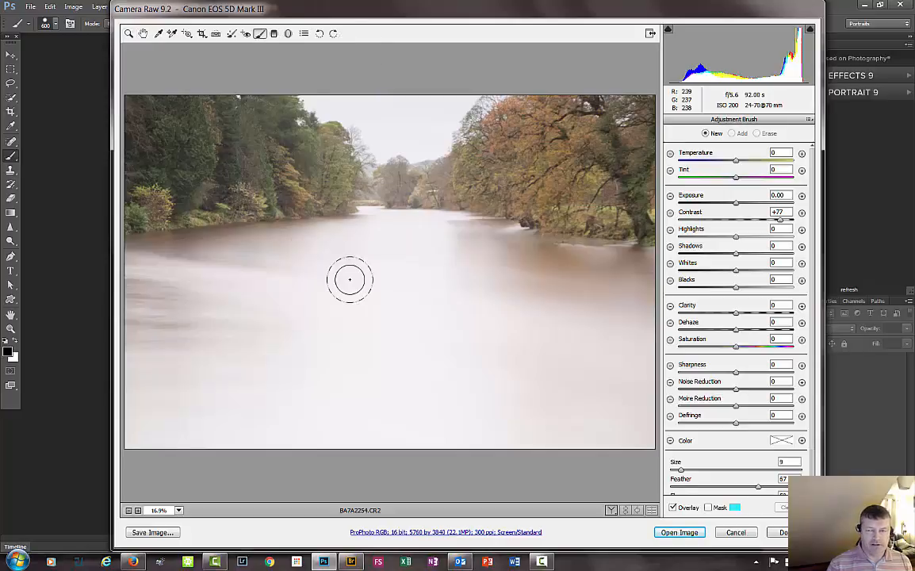
right_click(355, 247)
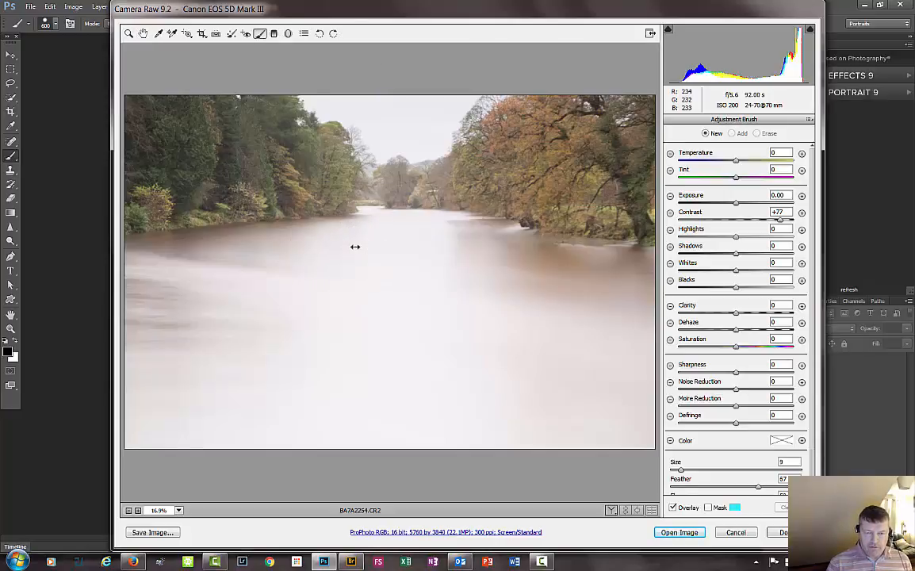
right_click(355, 246)
mouse_move(356, 247)
left_mouse_down()
mouse_move(442, 243)
mouse_move(358, 247)
mouse_move(354, 275)
mouse_move(387, 273)
mouse_move(355, 279)
mouse_move(358, 222)
mouse_move(353, 423)
mouse_move(364, 270)
mouse_move(378, 288)
mouse_move(419, 292)
mouse_move(381, 296)
mouse_move(407, 301)
mouse_move(416, 299)
mouse_move(339, 293)
mouse_move(393, 298)
mouse_move(370, 287)
mouse_move(398, 320)
mouse_move(322, 313)
mouse_move(419, 321)
mouse_move(357, 319)
left_mouse_up()
left_click(351, 276)
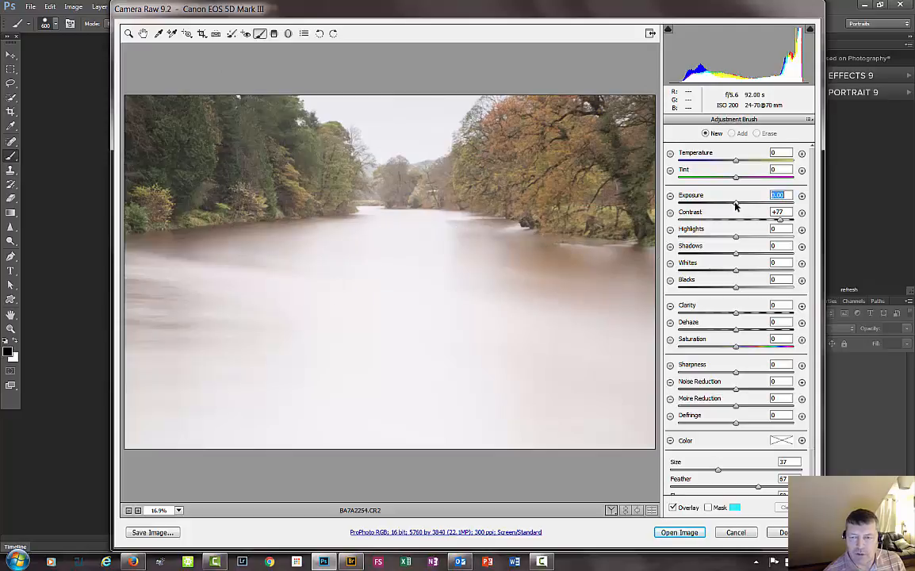
mouse_move(734, 236)
left_mouse_down()
mouse_move(596, 238)
mouse_move(592, 253)
left_mouse_up()
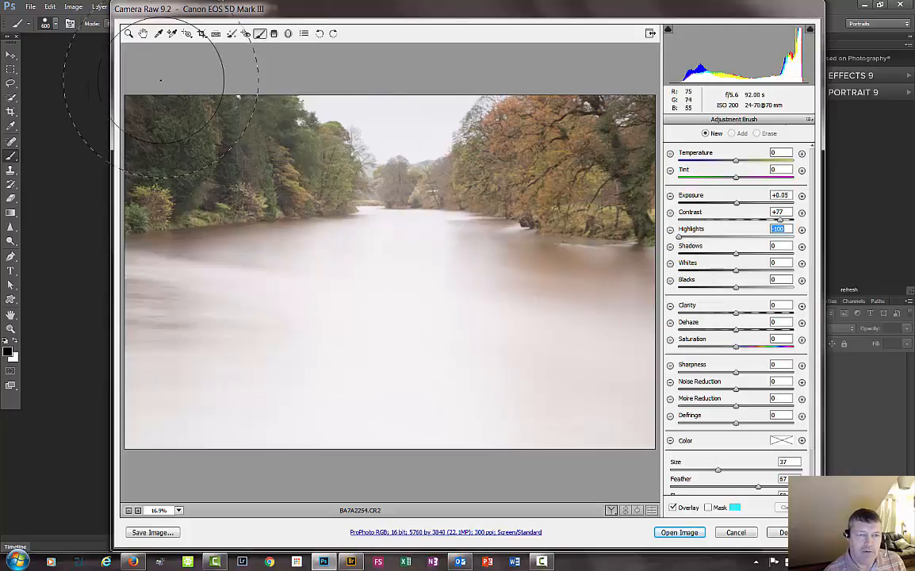
Step: Set the whole image's highlights to -100 and exposure to -0.90 in the basic adjustments
left_click(143, 33)
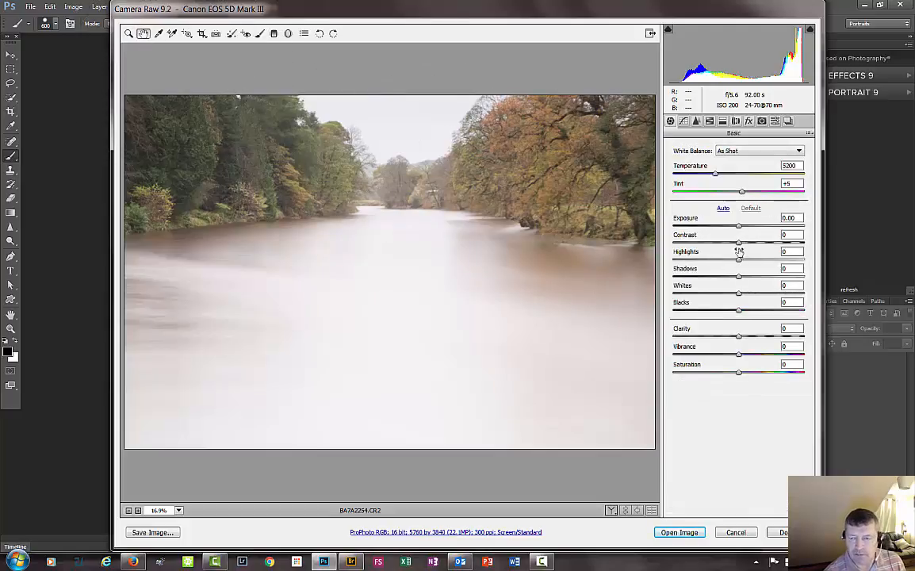
left_click_drag(740, 262, 663, 263)
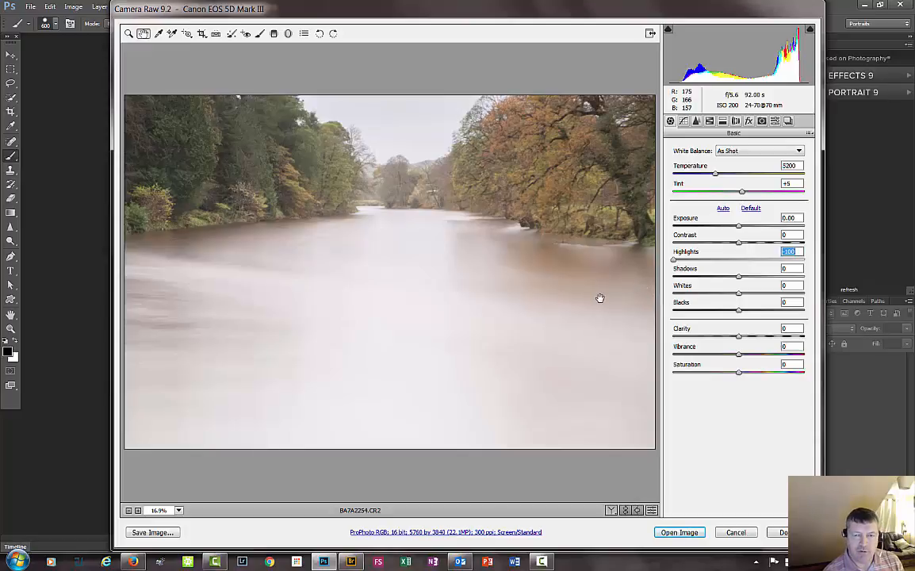
type("0")
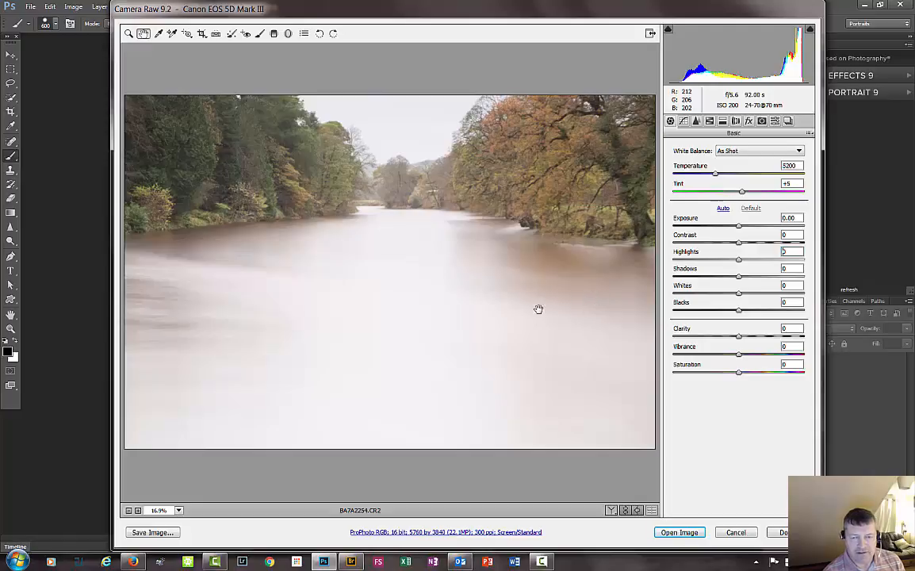
key("ctrl+z")
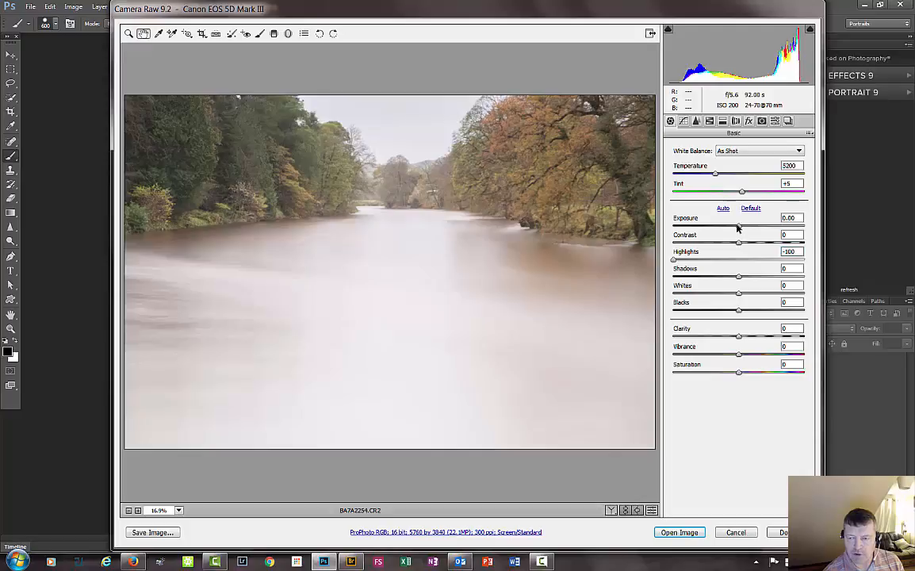
left_click_drag(737, 227, 727, 229)
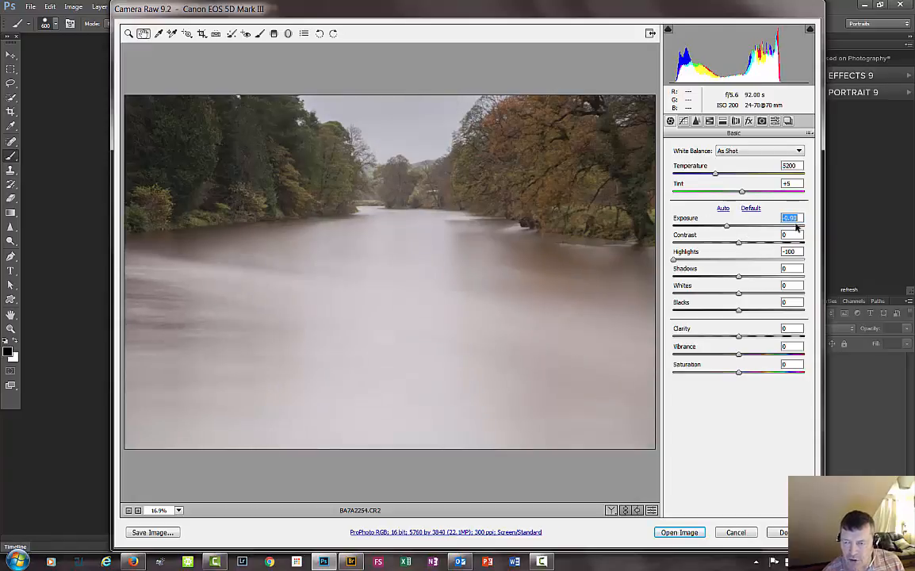
Step: Paint the trees on both riverbanks with the Adjustment Brush at exposure +1.00, with its other adjustments reset to 0
left_click(260, 34)
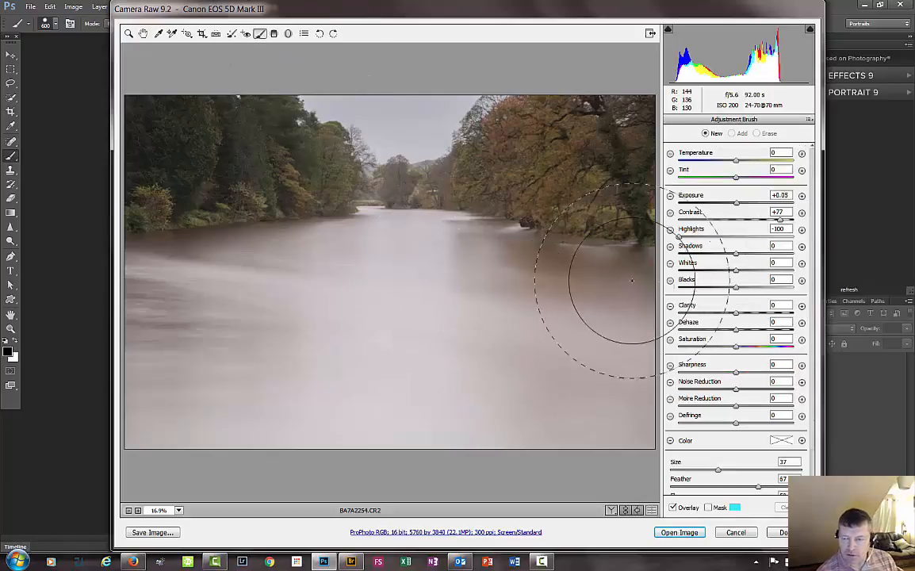
left_click(802, 196)
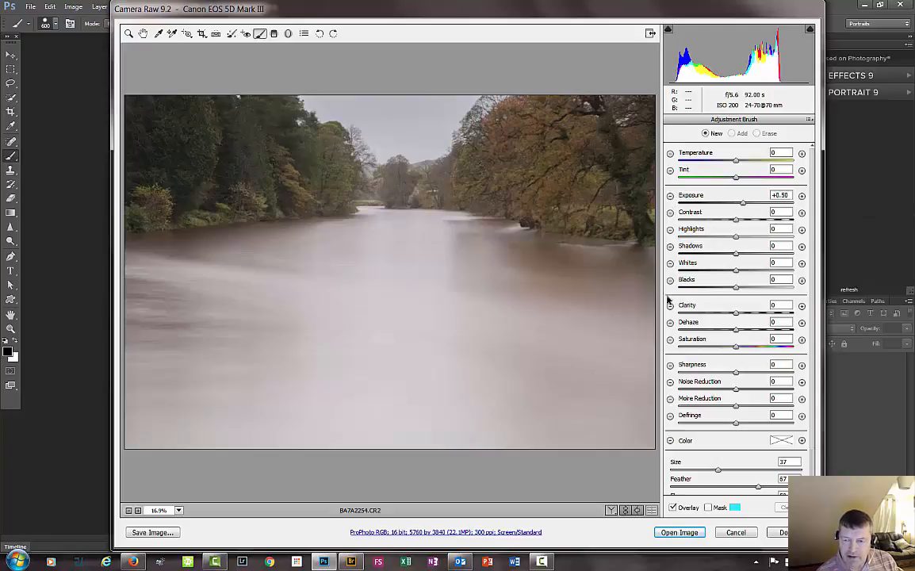
left_click(670, 195)
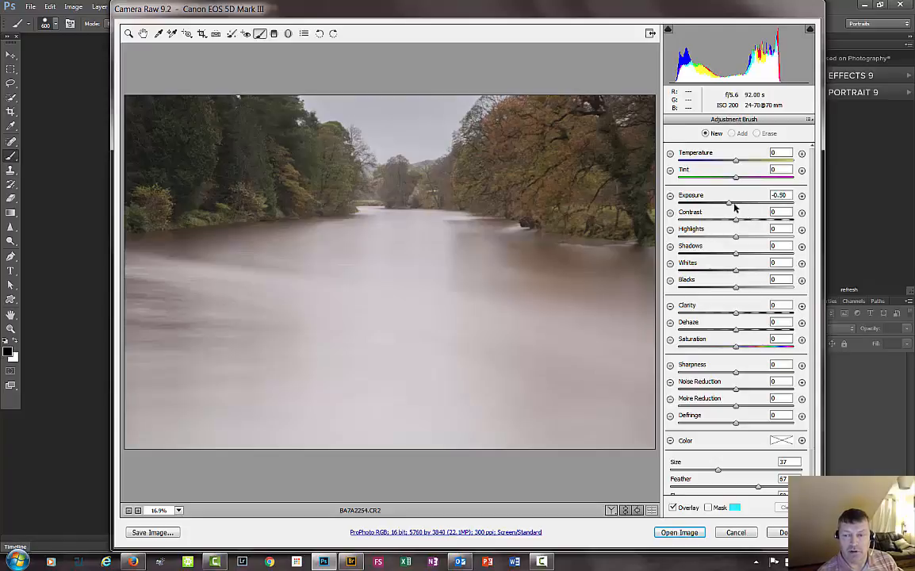
left_click(801, 196)
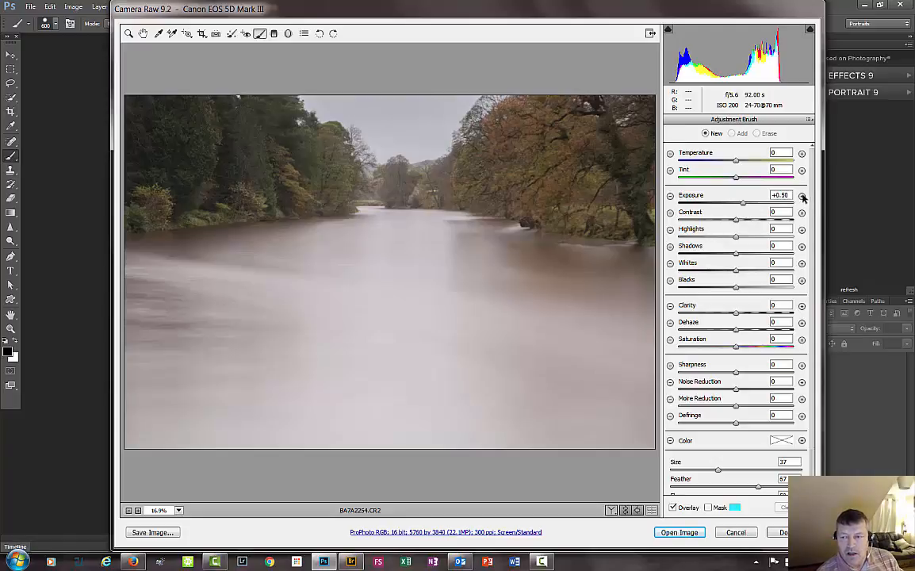
left_click(744, 205)
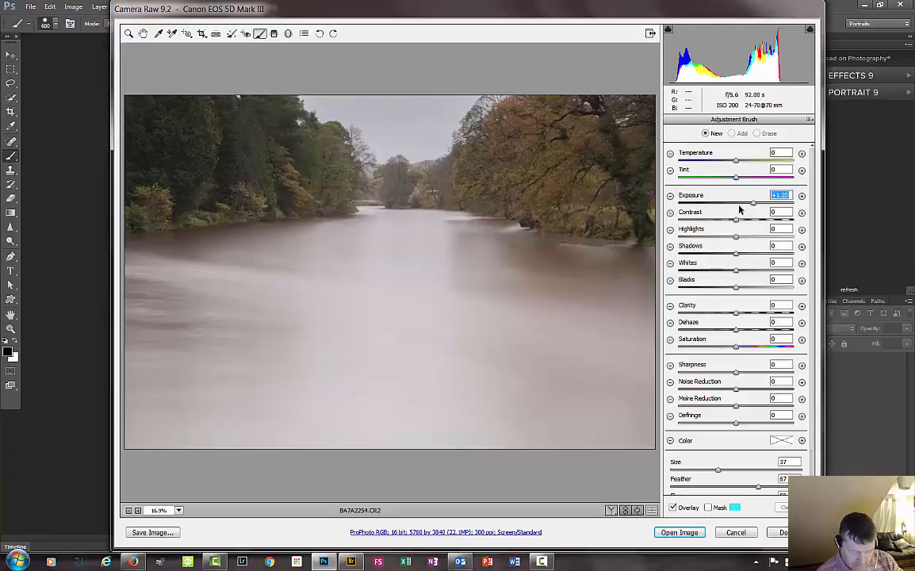
type("1.")
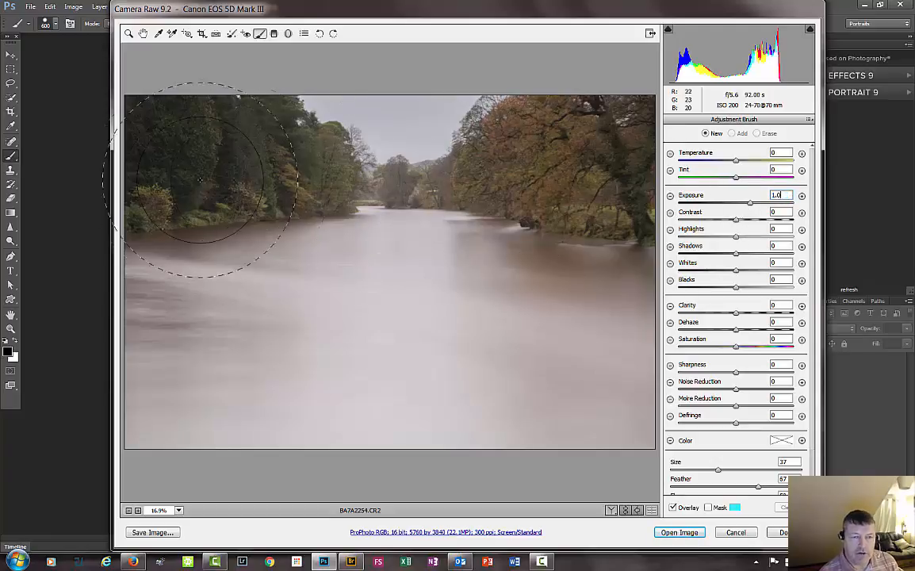
mouse_move(166, 146)
left_mouse_down()
mouse_move(211, 137)
mouse_move(198, 138)
mouse_move(232, 162)
mouse_move(214, 145)
mouse_move(270, 169)
mouse_move(278, 150)
mouse_move(264, 130)
mouse_move(213, 116)
mouse_move(153, 149)
mouse_move(190, 163)
left_mouse_up()
mouse_move(440, 168)
left_mouse_down()
mouse_move(555, 178)
mouse_move(516, 115)
mouse_move(421, 166)
mouse_move(607, 201)
mouse_move(598, 143)
mouse_move(612, 119)
left_mouse_up()
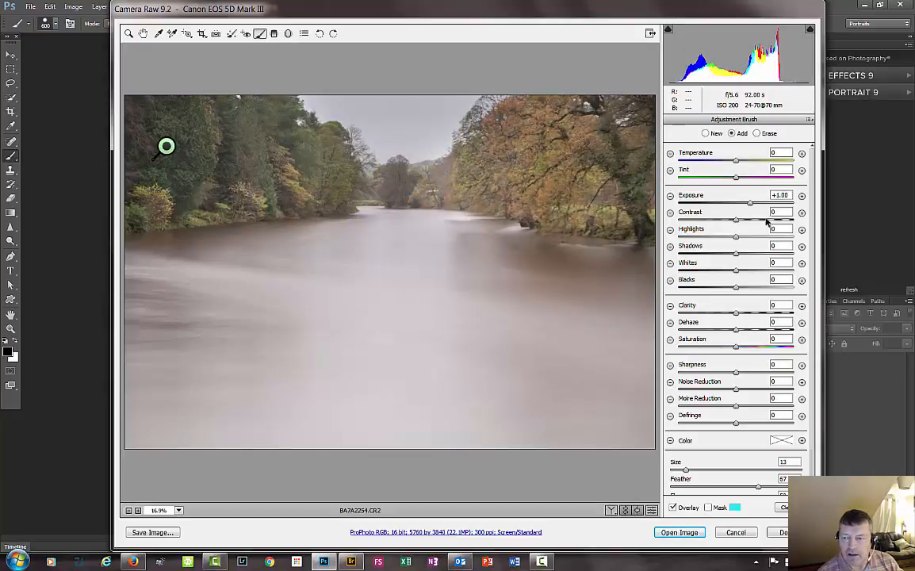
Step: Lower the tree mask's exposure to +0.60 and erase the mask where it spills onto the water and sky
left_click_drag(750, 206, 734, 211)
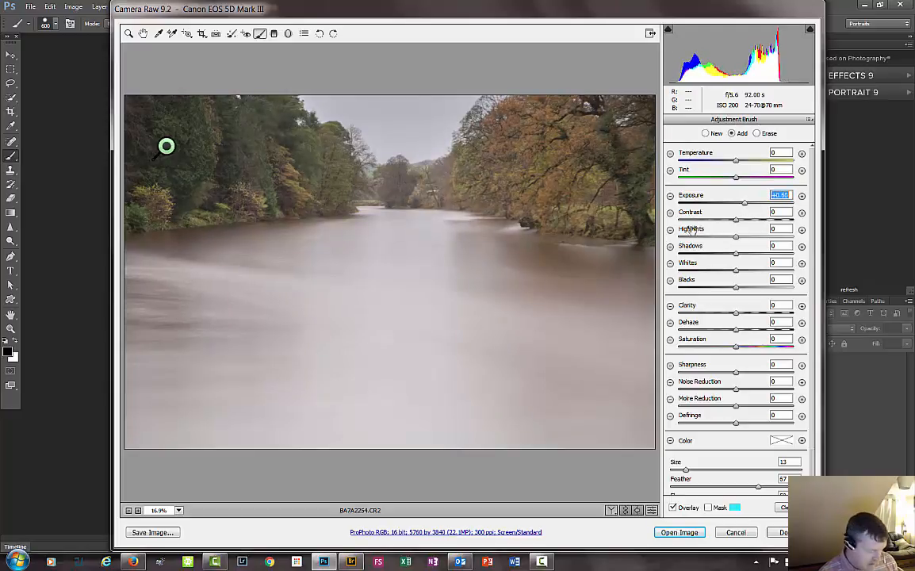
key("alt")
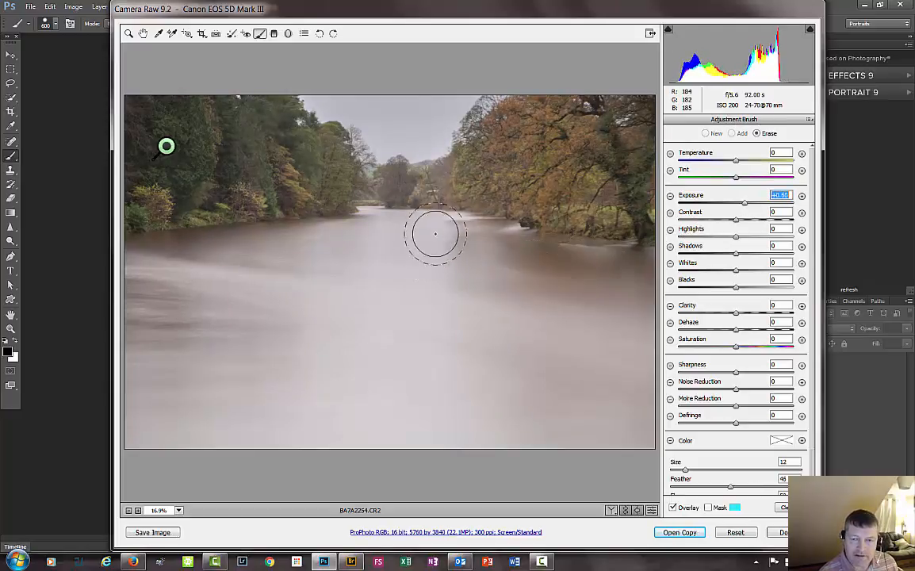
mouse_move(470, 229)
left_mouse_down()
mouse_move(619, 274)
mouse_move(432, 250)
mouse_move(407, 239)
mouse_move(338, 242)
mouse_move(269, 264)
mouse_move(287, 258)
mouse_move(236, 259)
mouse_move(108, 310)
mouse_move(152, 276)
mouse_move(275, 247)
mouse_move(384, 236)
mouse_move(358, 121)
mouse_move(332, 82)
left_mouse_up()
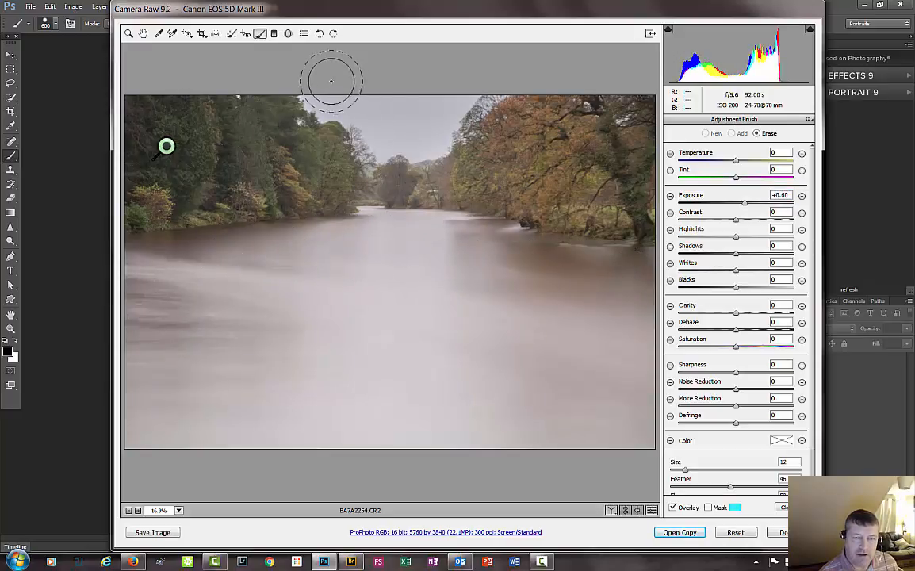
mouse_move(361, 119)
left_mouse_down()
mouse_move(454, 131)
mouse_move(389, 143)
mouse_move(411, 116)
left_mouse_up()
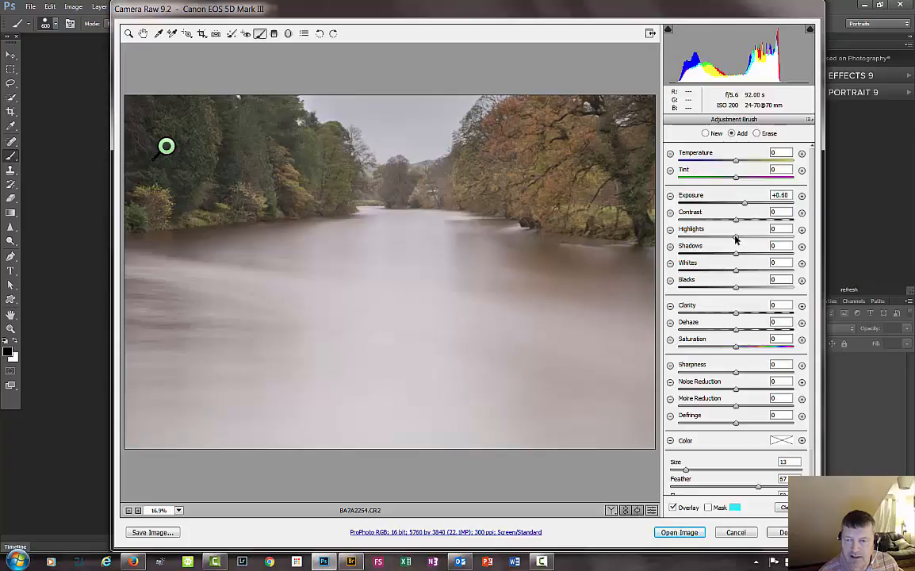
Step: Set the tree mask's highlights to -83, clarity to +29 and saturation to +15
left_click_drag(736, 237, 689, 243)
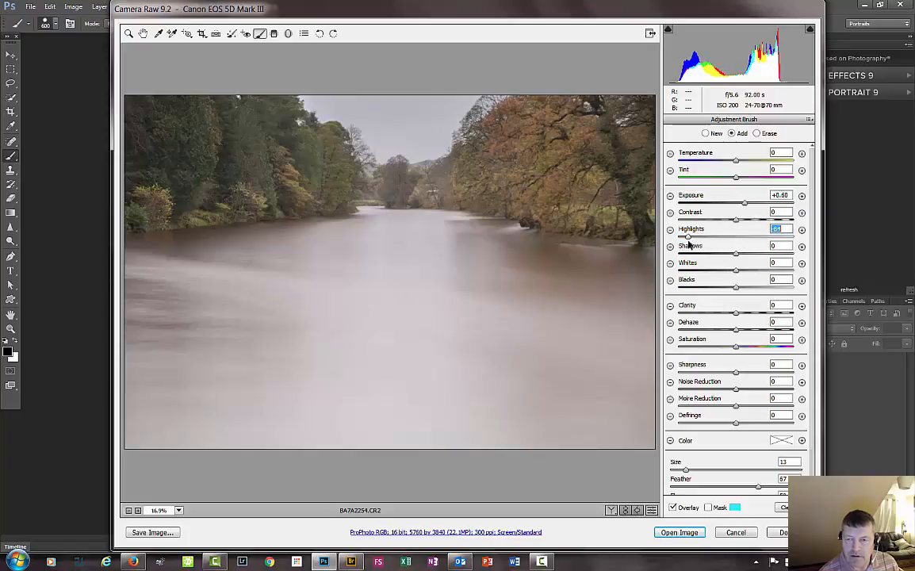
left_click(737, 314)
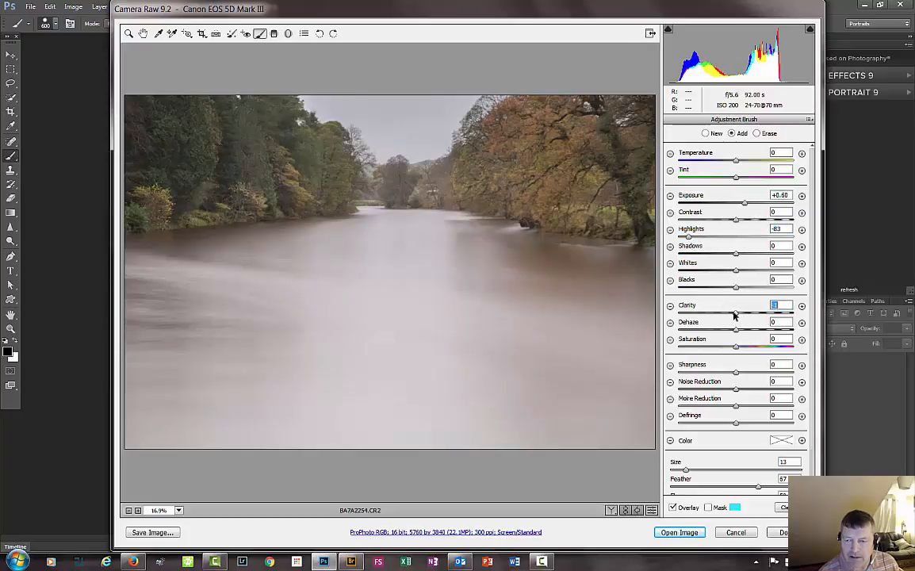
left_click_drag(758, 318, 744, 347)
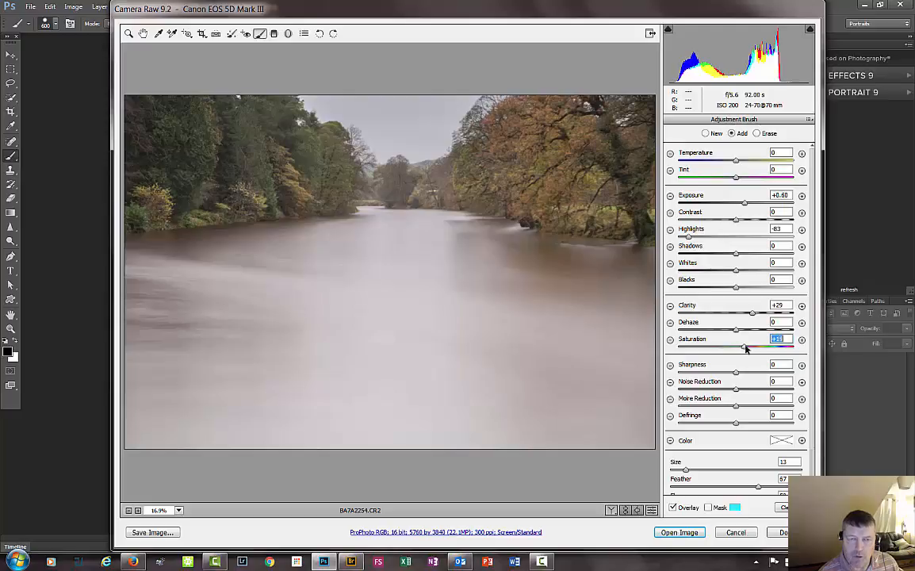
Step: Raise the whole image's vibrance to +26
left_click(143, 35)
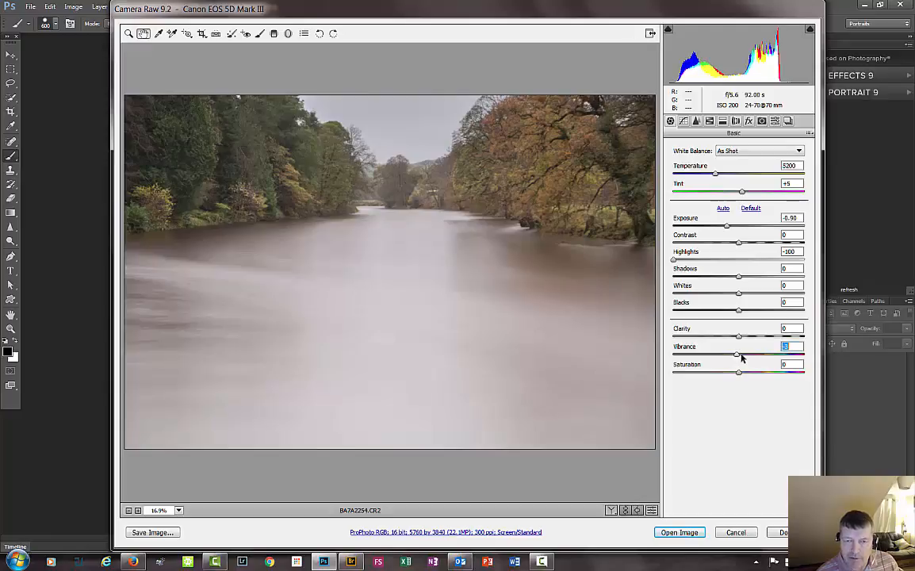
mouse_move(741, 358)
left_mouse_down()
mouse_move(774, 362)
mouse_move(755, 363)
left_mouse_up()
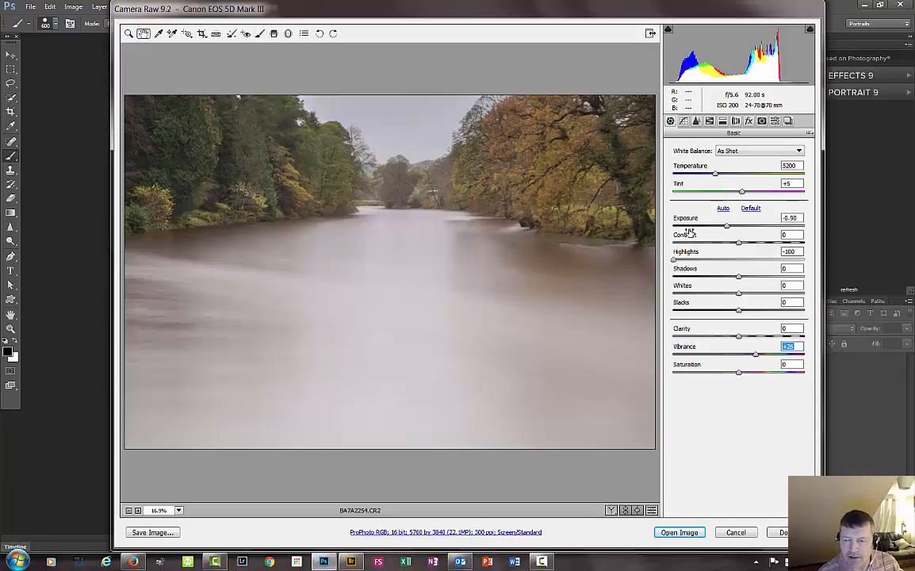
Step: Paint a new Adjustment Brush mask over the river water with exposure -0.50 and all other adjustments at 0
left_click(258, 35)
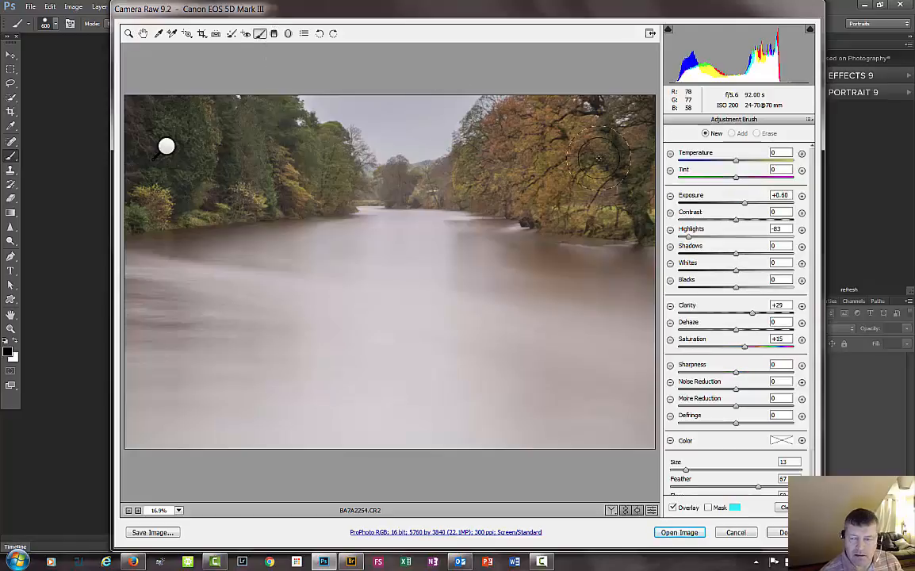
left_click(670, 196)
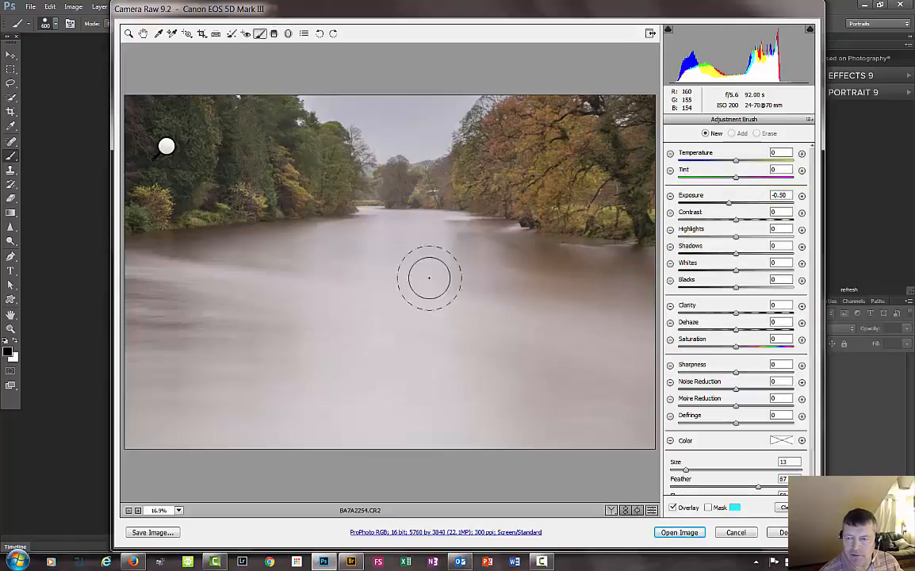
left_click_drag(379, 267, 512, 268)
mouse_move(411, 266)
left_mouse_down()
mouse_move(394, 306)
mouse_move(361, 302)
mouse_move(231, 363)
left_mouse_up()
mouse_move(613, 415)
left_mouse_down()
mouse_move(202, 389)
mouse_move(359, 351)
mouse_move(248, 385)
mouse_move(322, 462)
left_mouse_up()
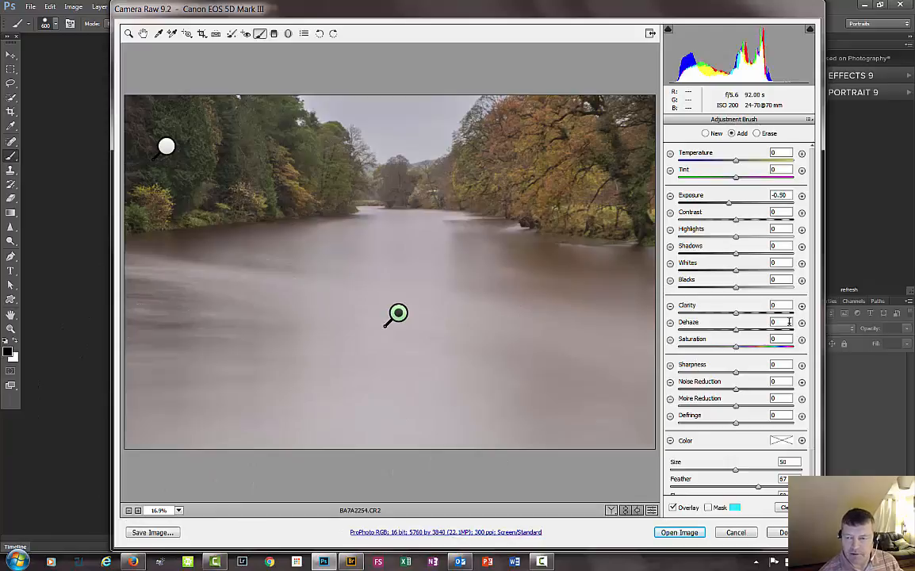
left_click(731, 205)
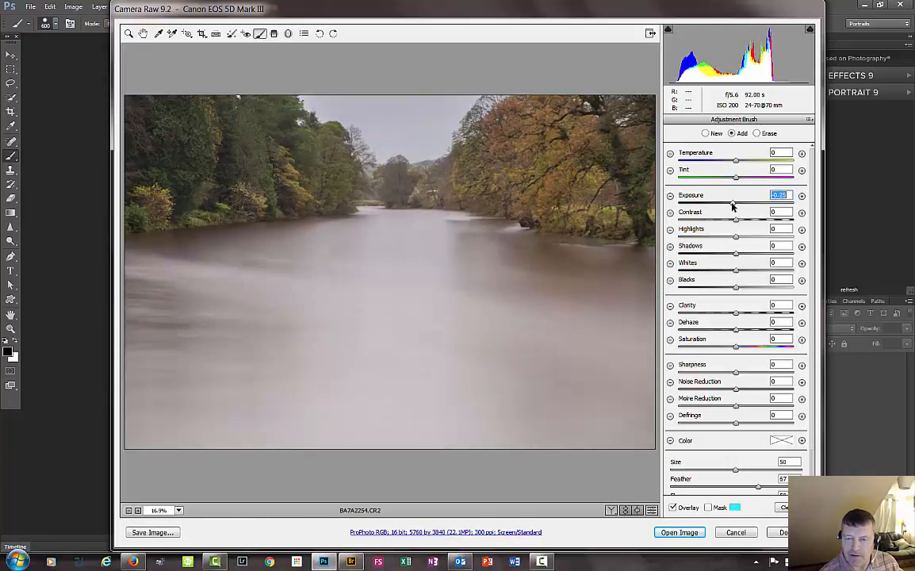
left_click(728, 205)
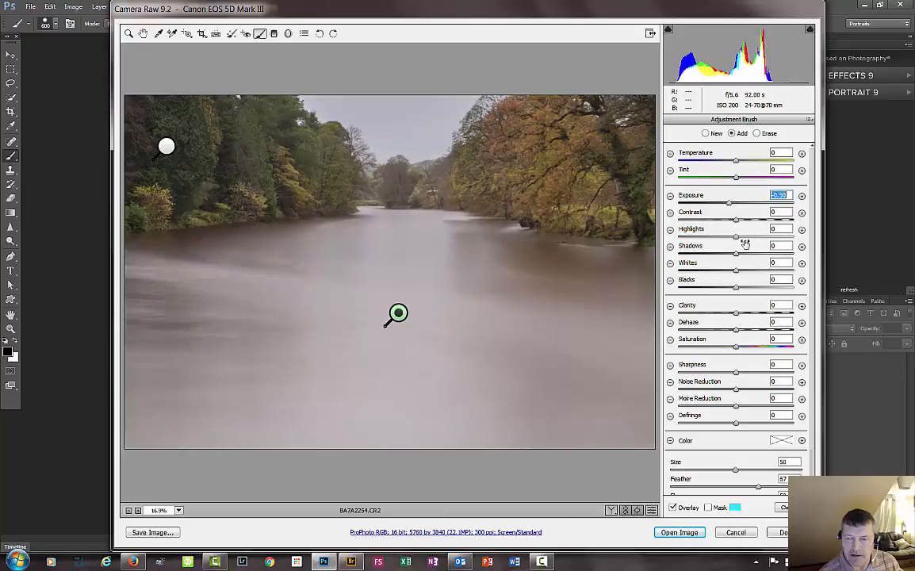
Step: Try the Cloudy and Shade white balance presets on the whole image
left_click(143, 34)
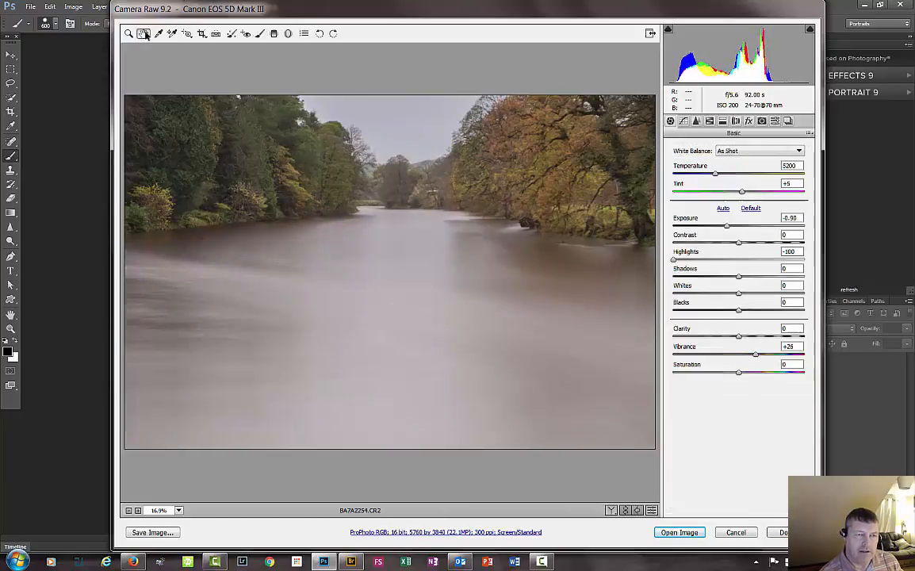
left_click(753, 153)
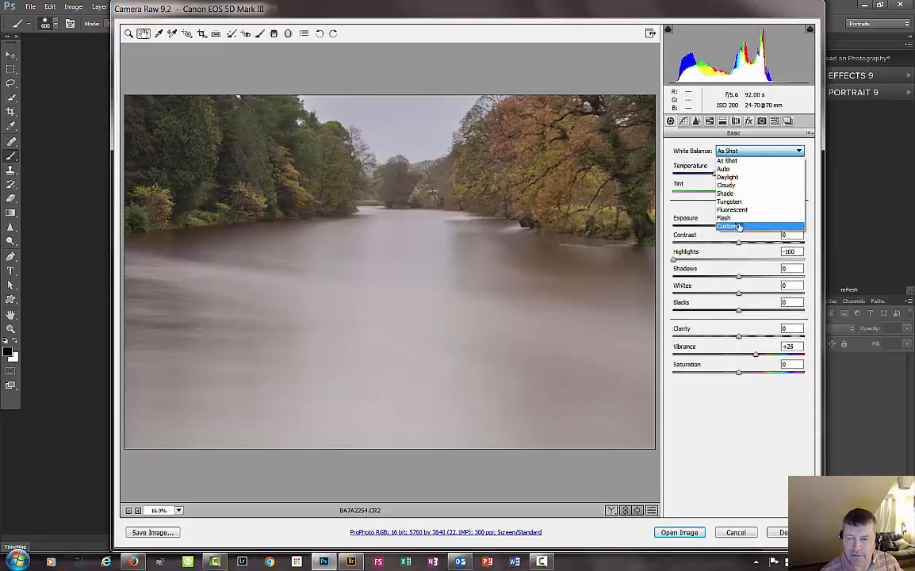
left_click(750, 161)
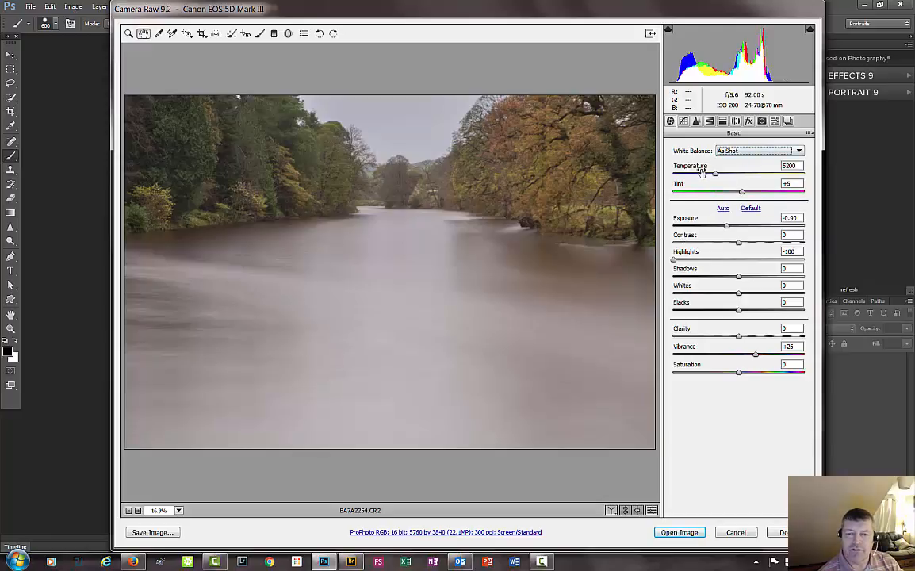
key("Down")
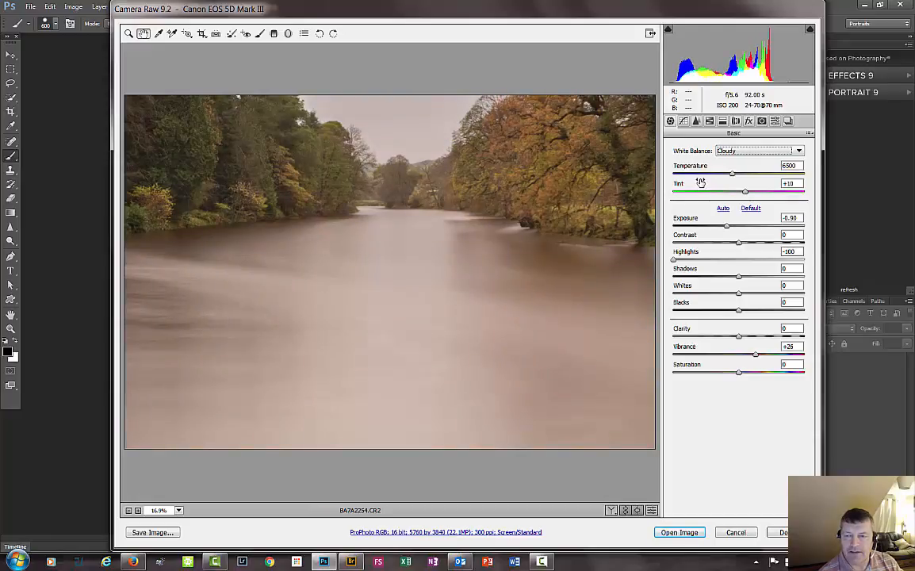
key("Down")
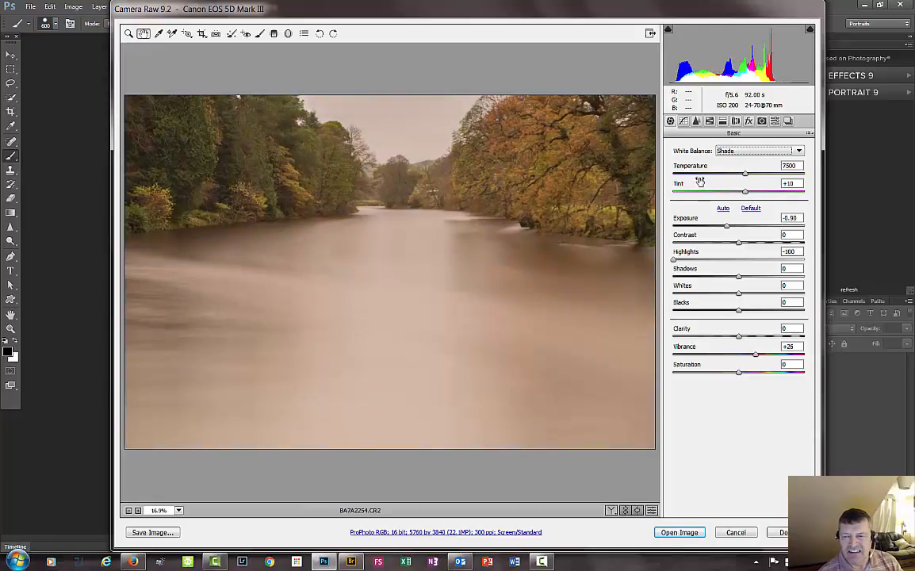
Step: Compare the Flash white balance preset, set the white balance to Daylight and open the developed photo in Photoshop
key("Down")
key("Down")
key("Down")
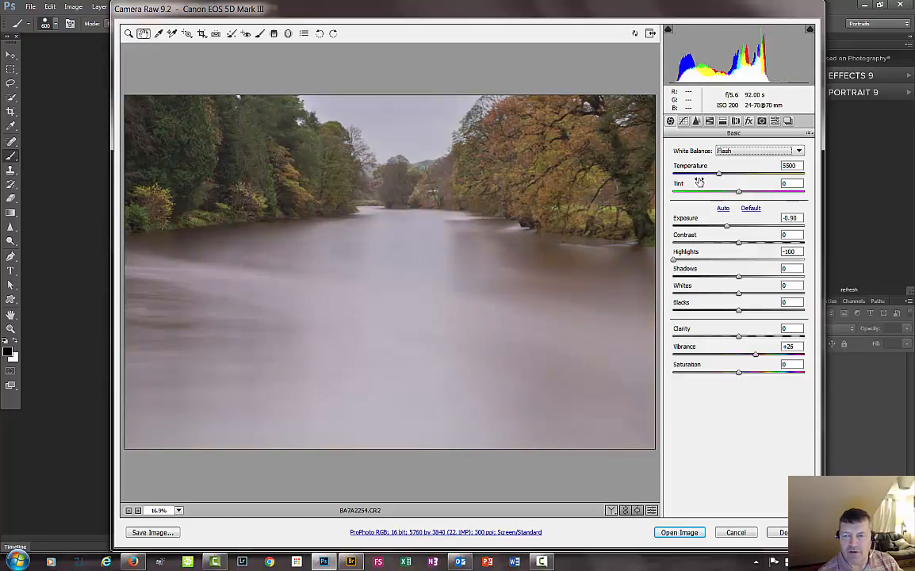
key("Up")
key("Down")
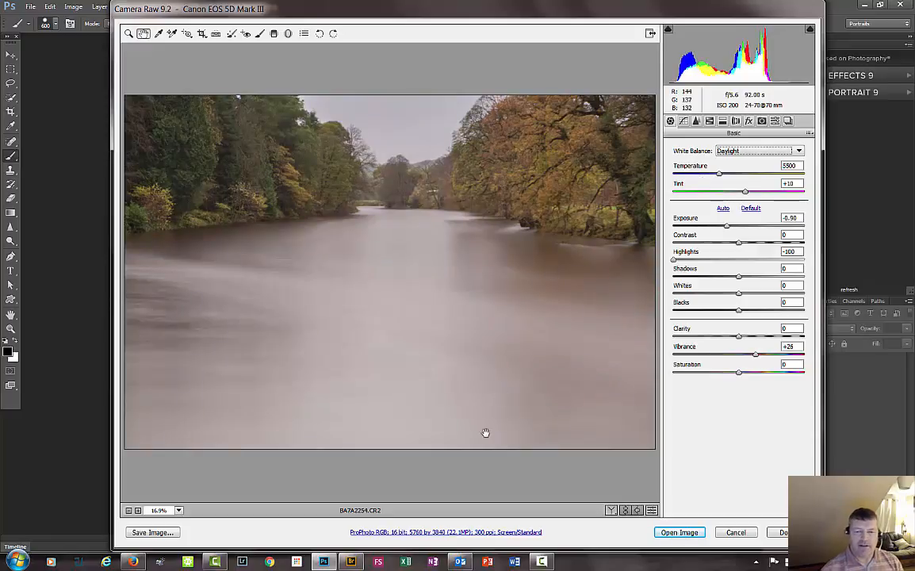
mouse_move(352, 561)
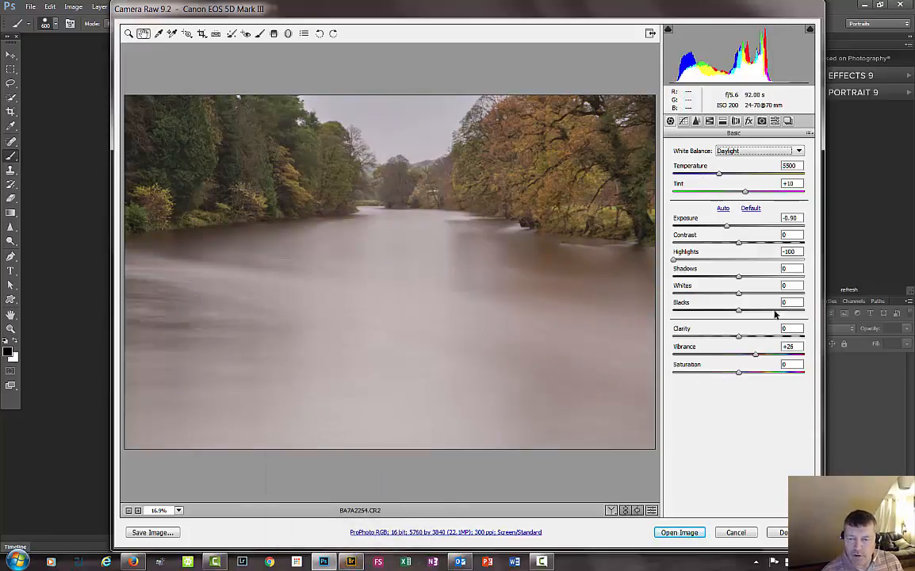
left_click(683, 532)
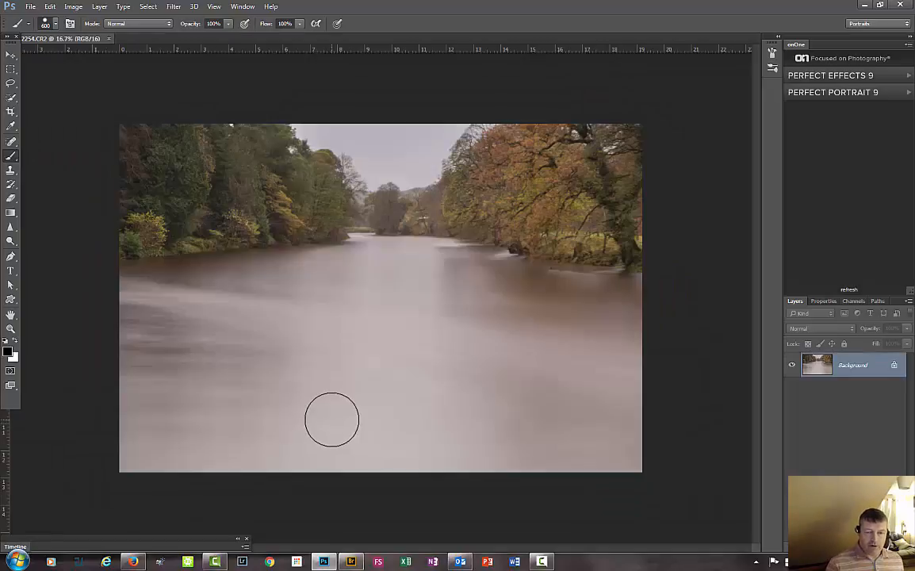
Step: Add a Curves adjustment layer and darken the photo by pulling the curve down from a tone sampled in the river water
key("ctrl+plus")
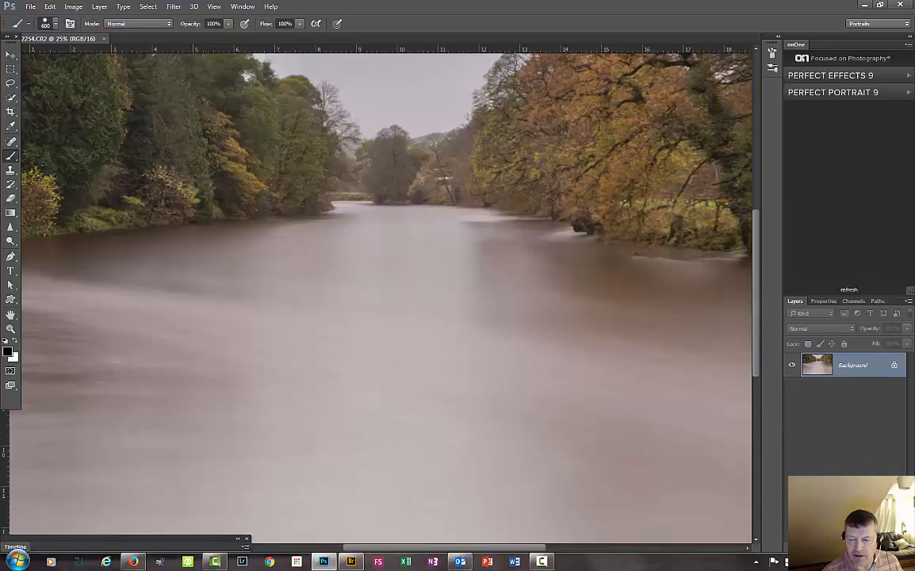
left_click(846, 547)
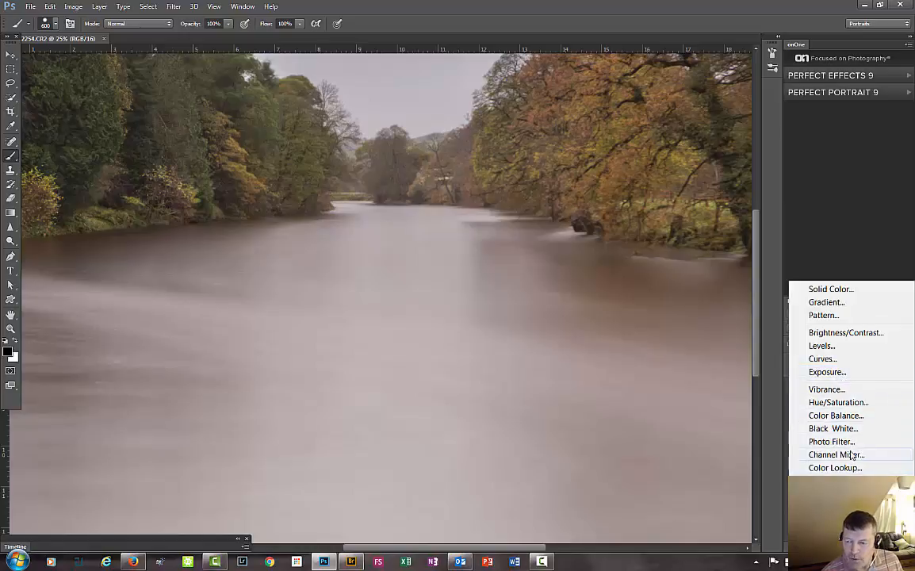
left_click(824, 359)
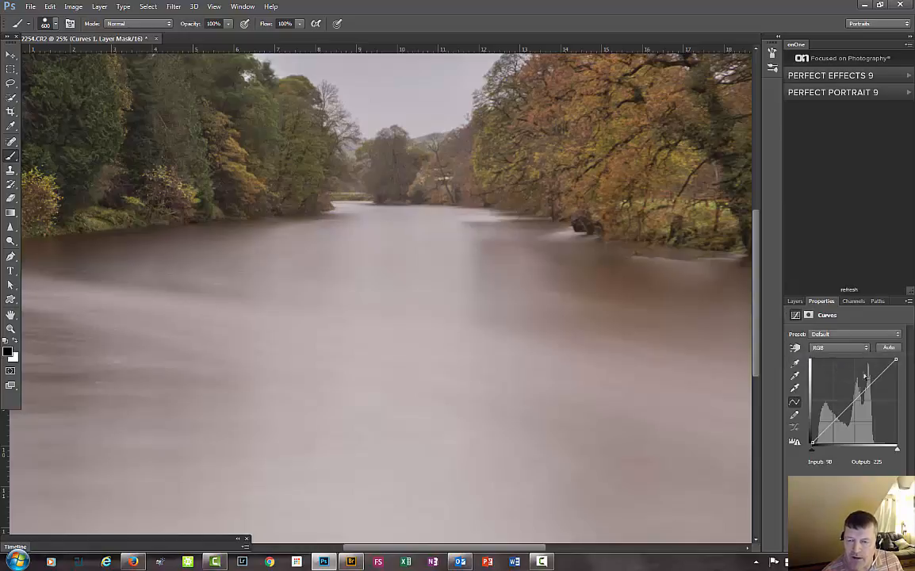
left_click(796, 349)
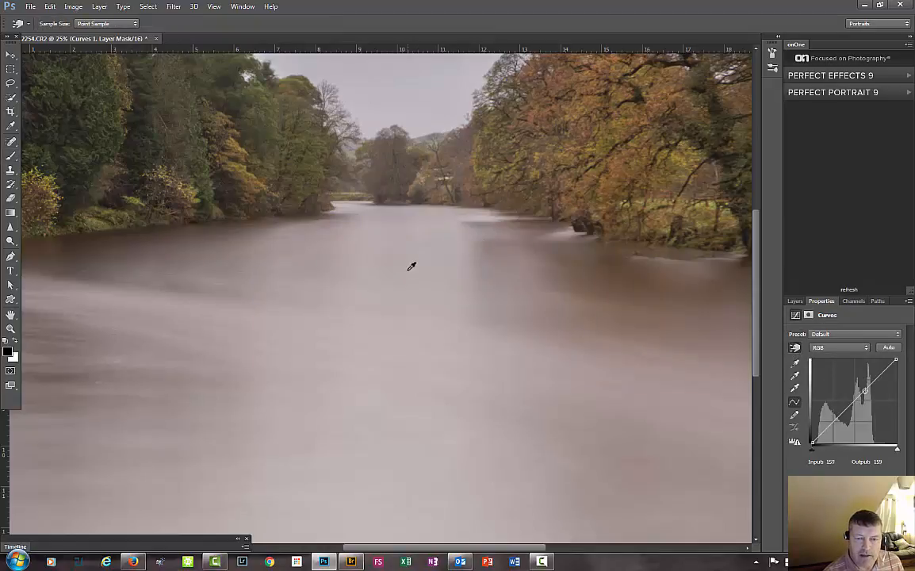
left_click_drag(409, 271, 393, 290)
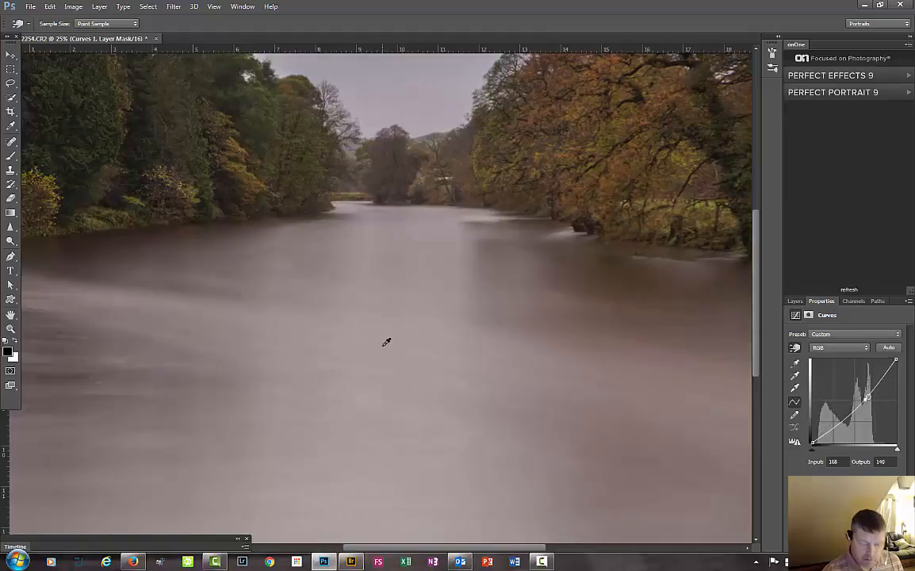
key("ctrl+minus")
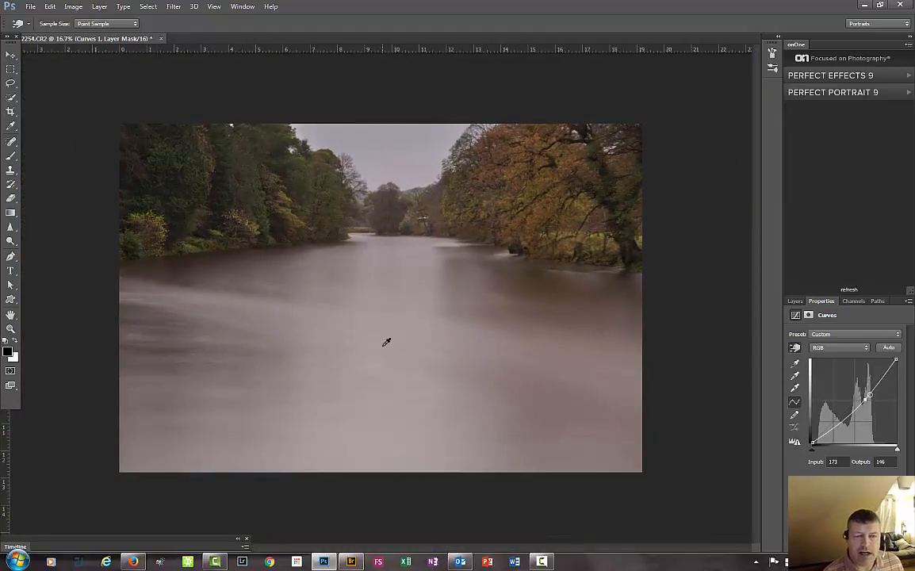
Step: Fill the Curves layer's mask with the black foreground color in Normal mode at 100% opacity
left_click(794, 302)
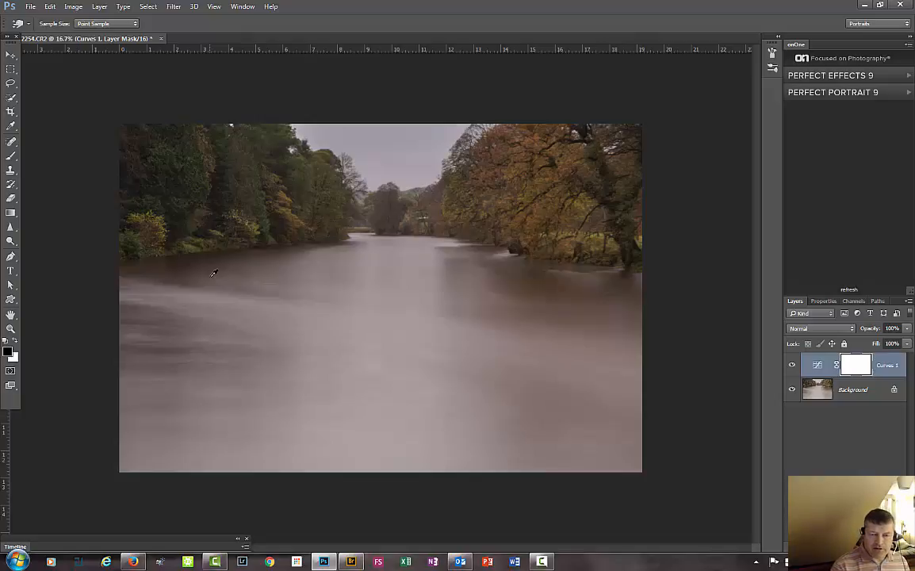
key("shift+F5")
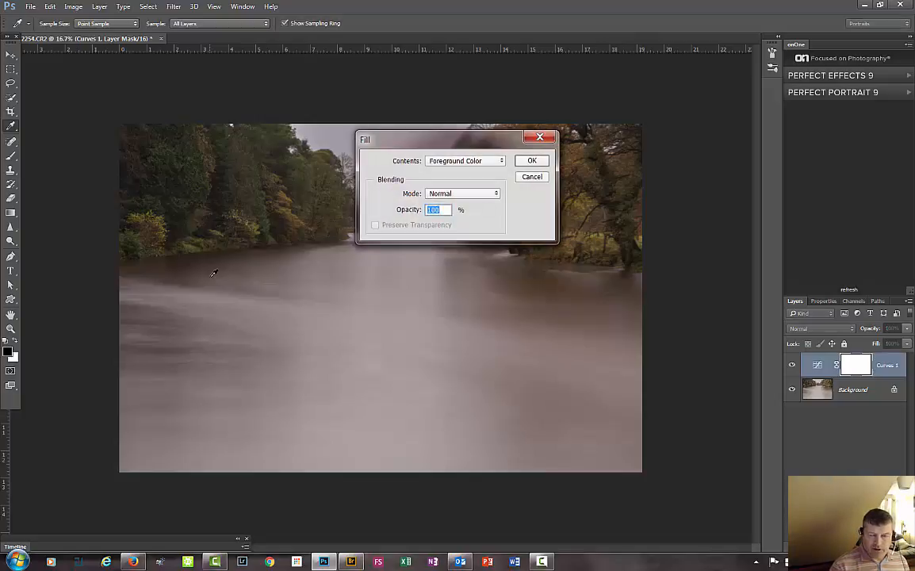
key("Return")
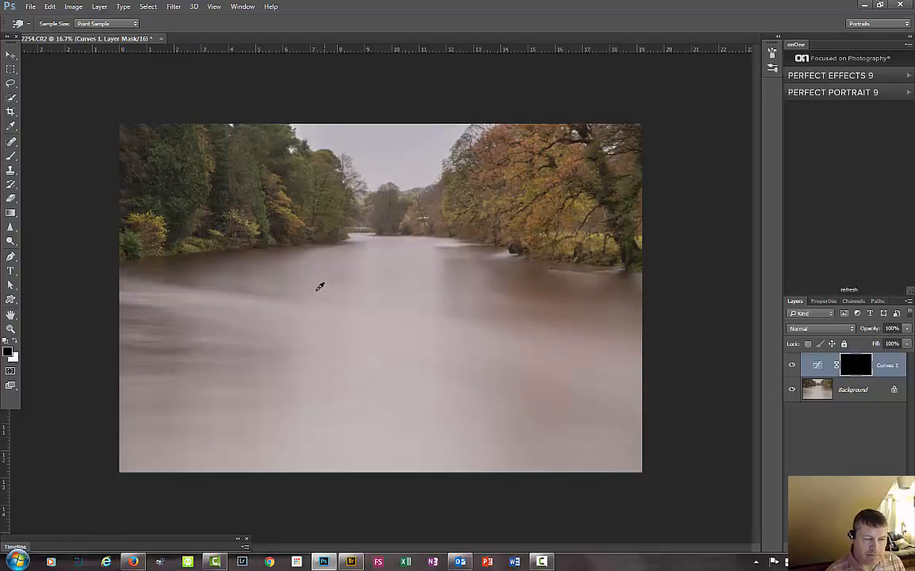
Step: Switch to the Brush tool and add a new empty layer above the Curves layer
key("b")
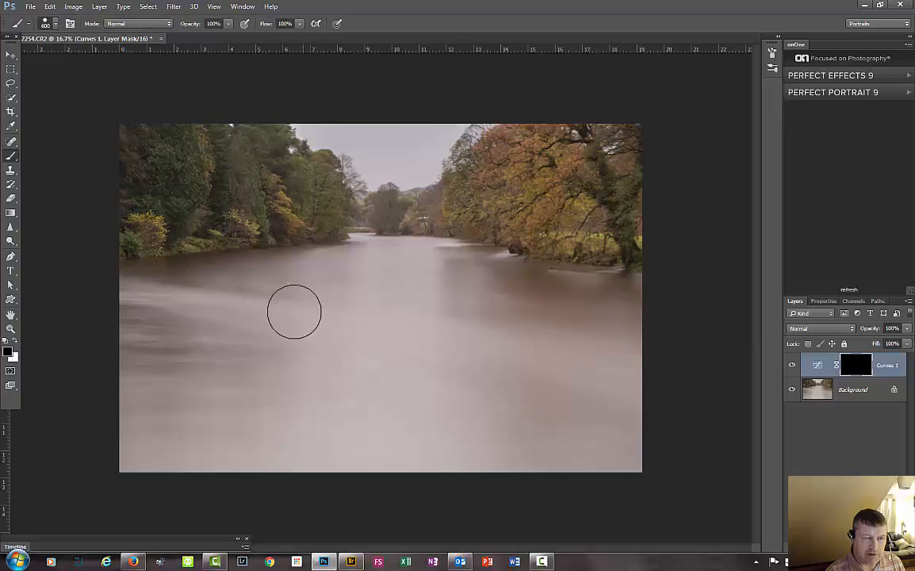
right_click(244, 240)
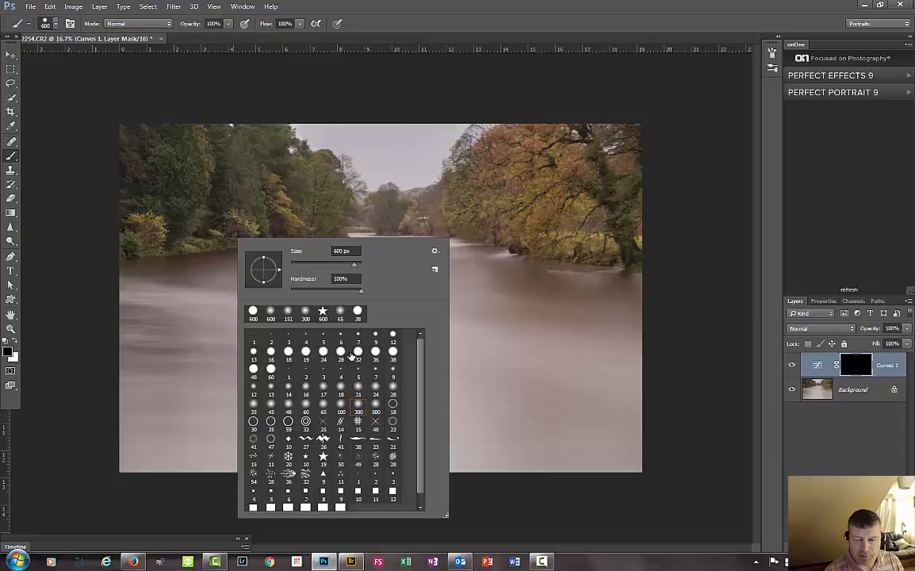
key("Return")
key("ctrl+shift+alt+n")
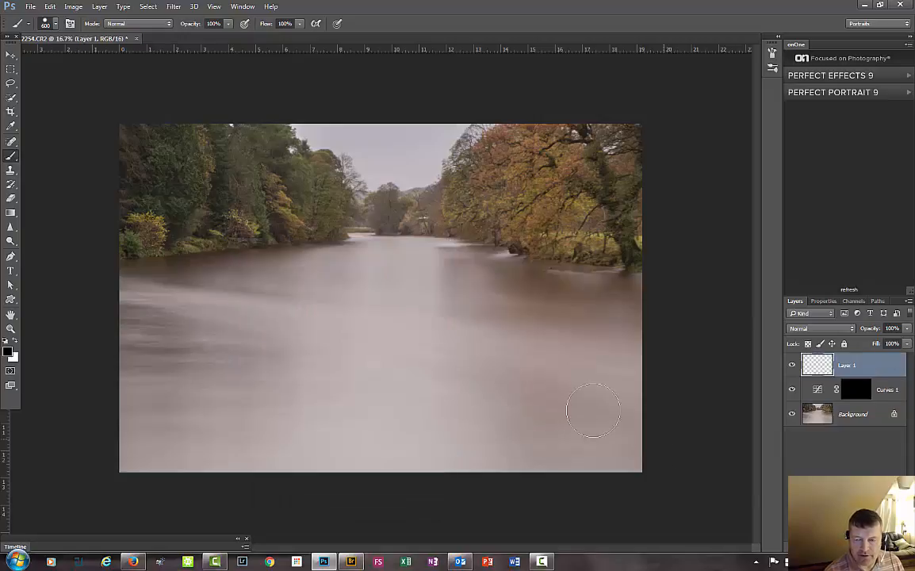
Step: Choose the hard round 18 px brush with 100% hardness and enlarge it to 600 px
right_click(306, 298)
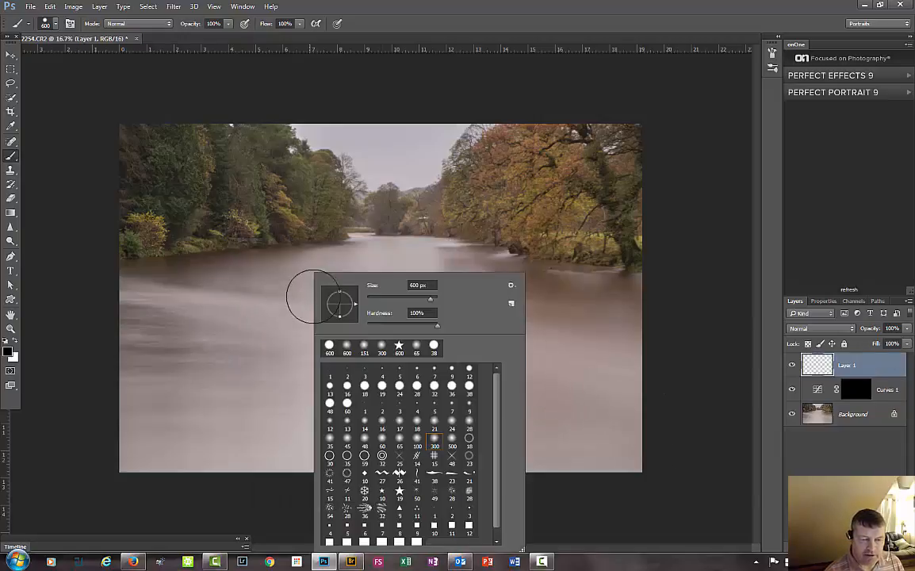
left_click(364, 387)
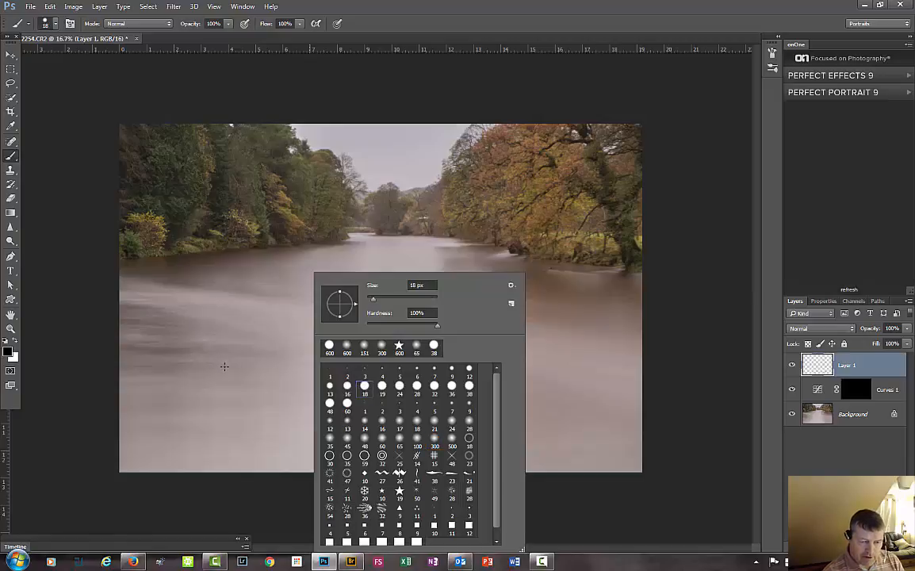
key("Return")
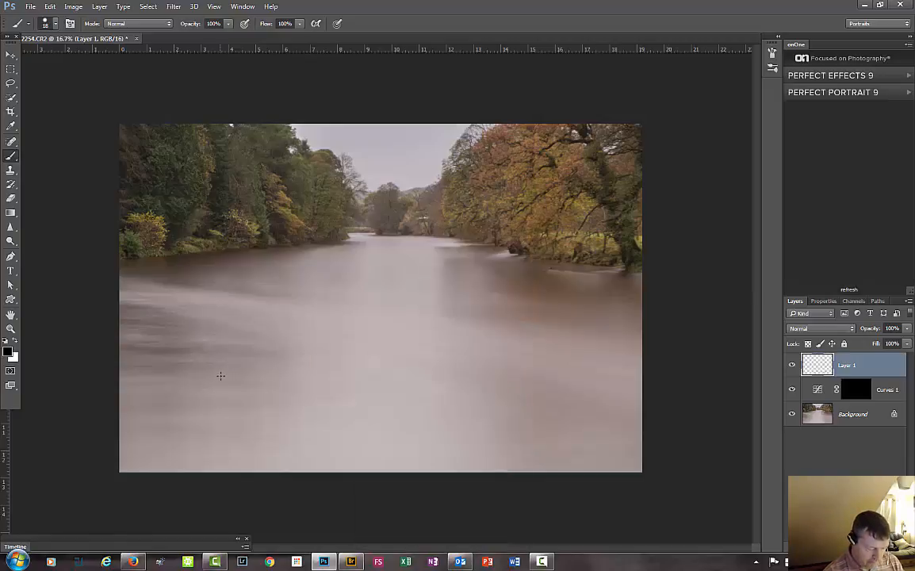
key("bracketright")
key("bracketright")
key("bracketright")
key("bracketright")
key("bracketright")
key("bracketright")
key("bracketright")
key("bracketright")
key("bracketright")
key("bracketright")
key("bracketright")
key("bracketright")
key("bracketright")
key("bracketright")
key("bracketright")
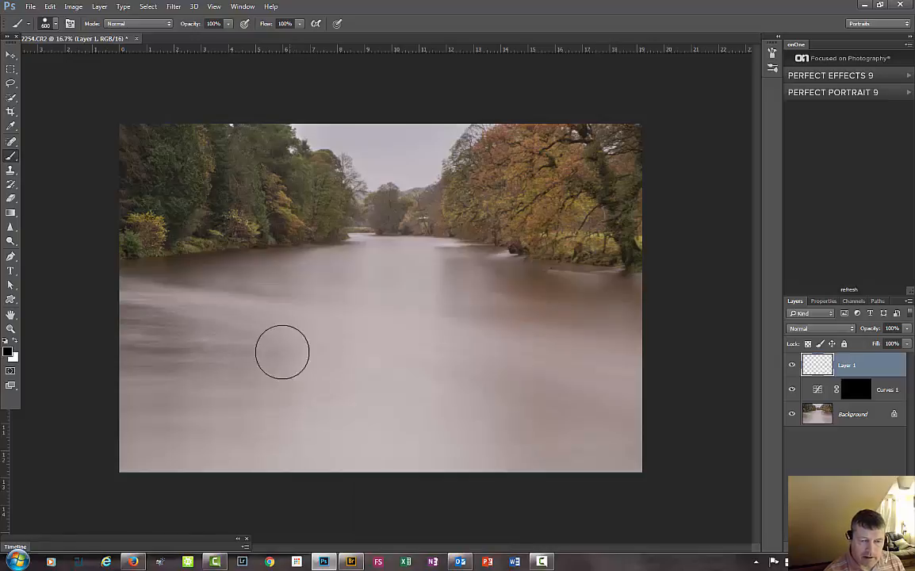
Step: Try a black test stroke and a single dab over the water with the hard brush, and undo both
left_click_drag(273, 353, 450, 358)
left_click(408, 291)
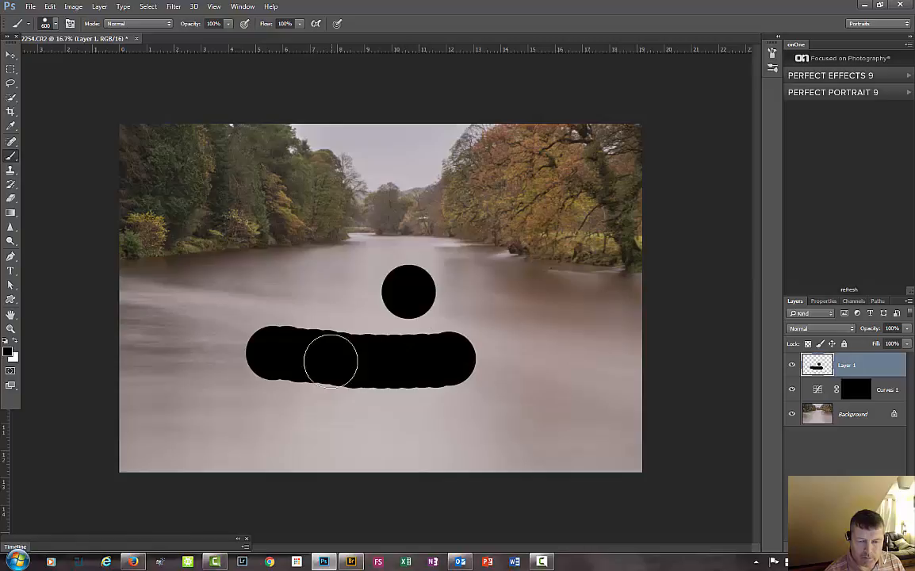
key("ctrl+alt+z")
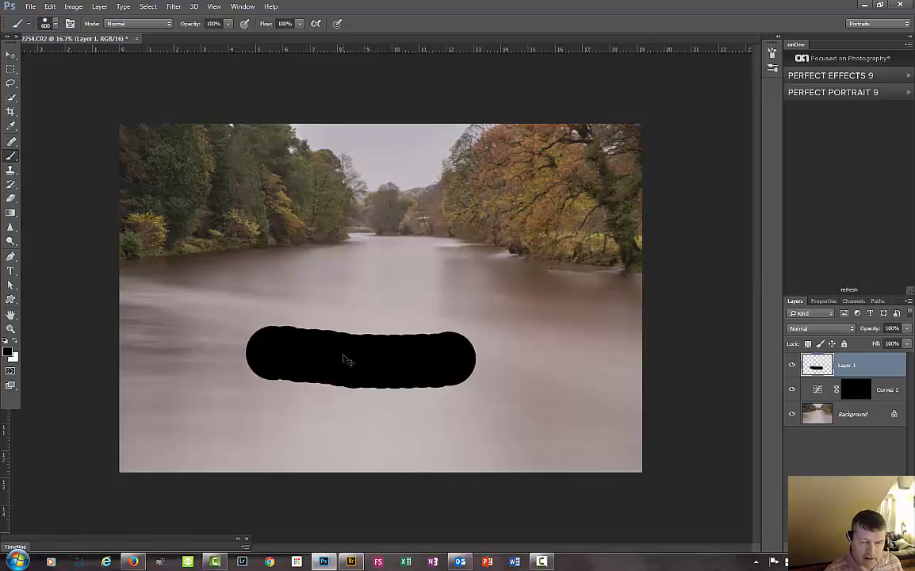
key("ctrl+alt+z")
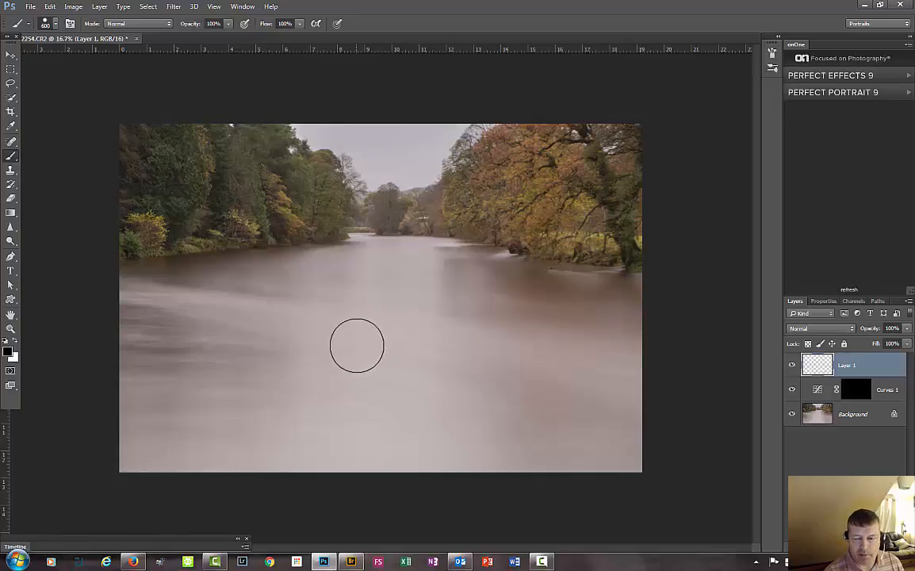
Step: Try the soft round 500 px brush with 0% hardness as a black dab on the water, and undo it
right_click(371, 273)
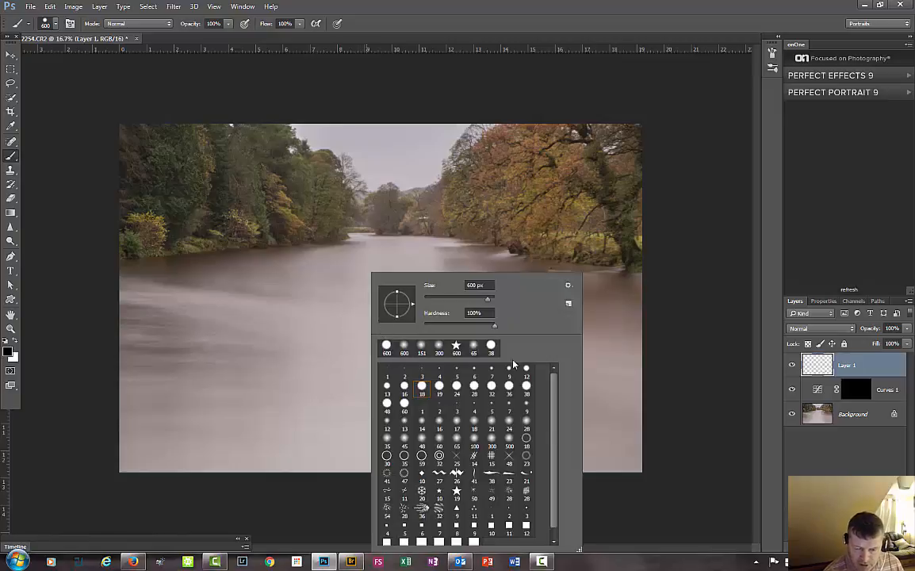
left_click(510, 439)
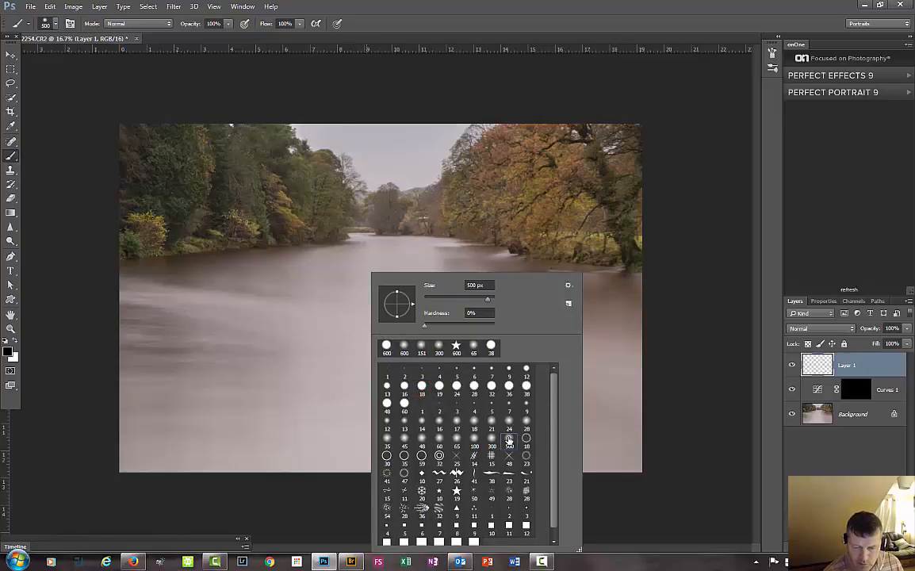
left_click(307, 337)
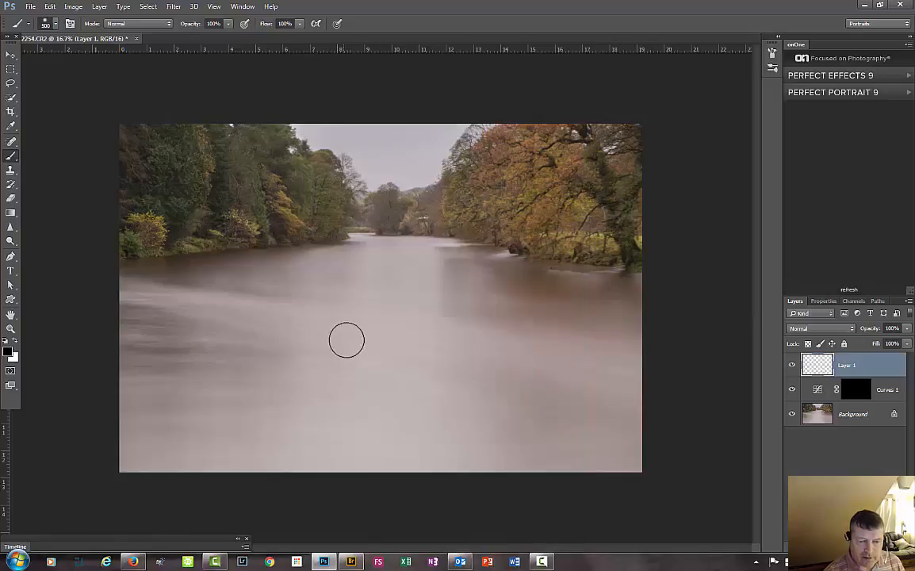
left_click(388, 321)
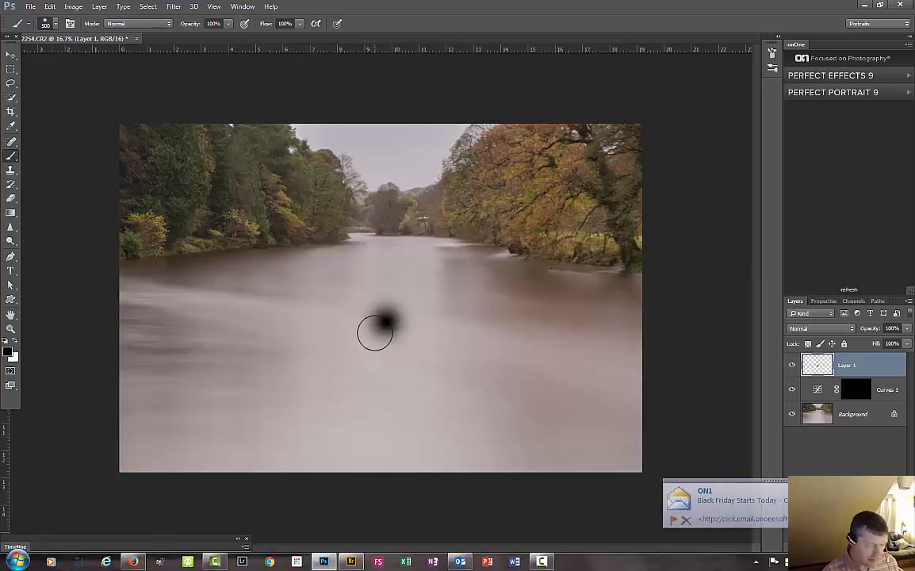
key("ctrl+z")
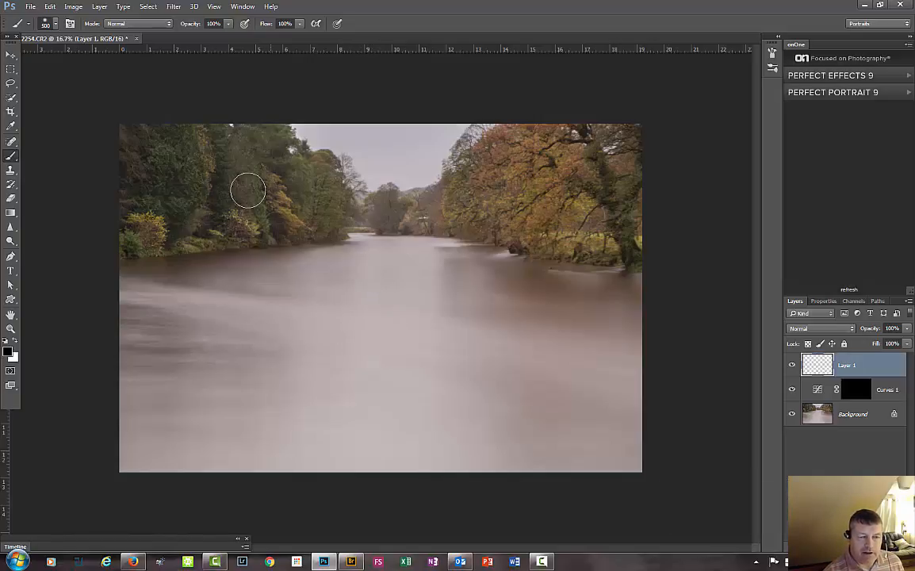
Step: Make the Curves layer's black mask the active painting target
left_click(856, 392)
double_click(820, 390)
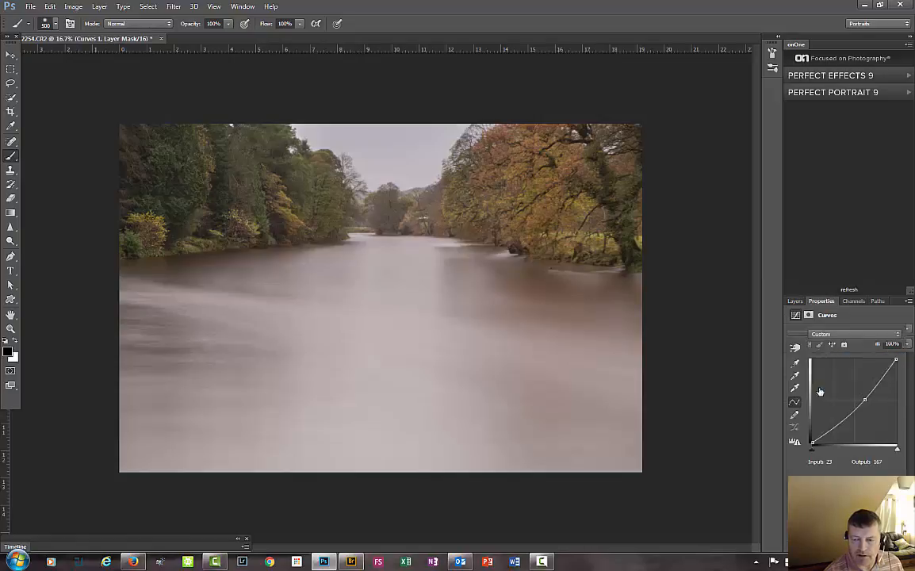
left_click(795, 301)
left_click(857, 392)
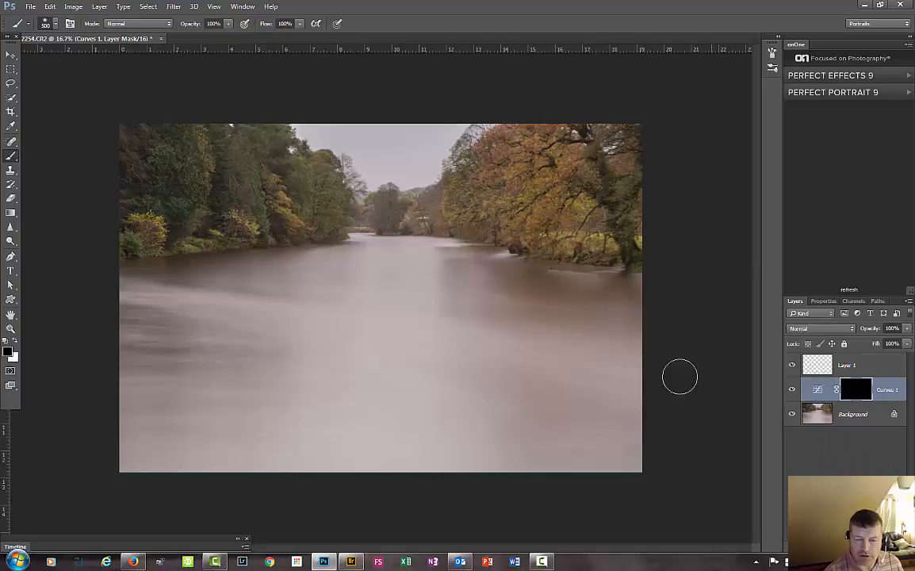
Step: Set up a soft round brush with 0% hardness at 700 px and make white the foreground color
right_click(353, 293)
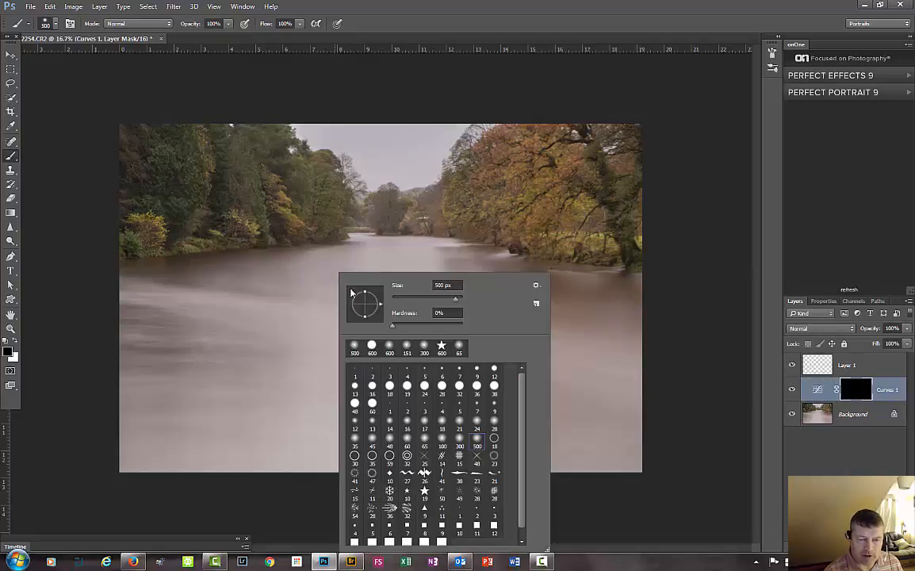
left_click(441, 441)
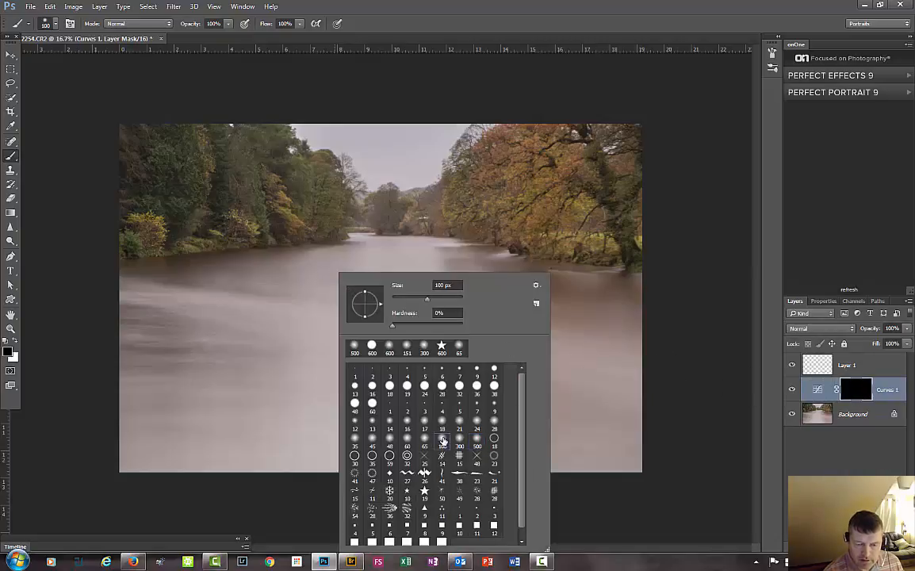
left_click(603, 350)
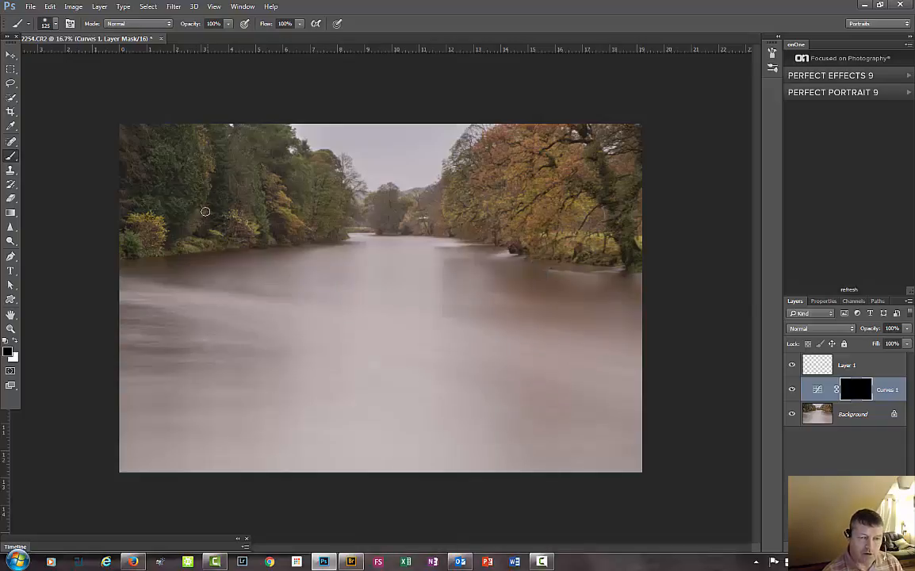
key("bracketright")
key("bracketright")
key("bracketright")
key("bracketright")
key("bracketright")
key("bracketright")
key("bracketright")
key("bracketright")
key("bracketright")
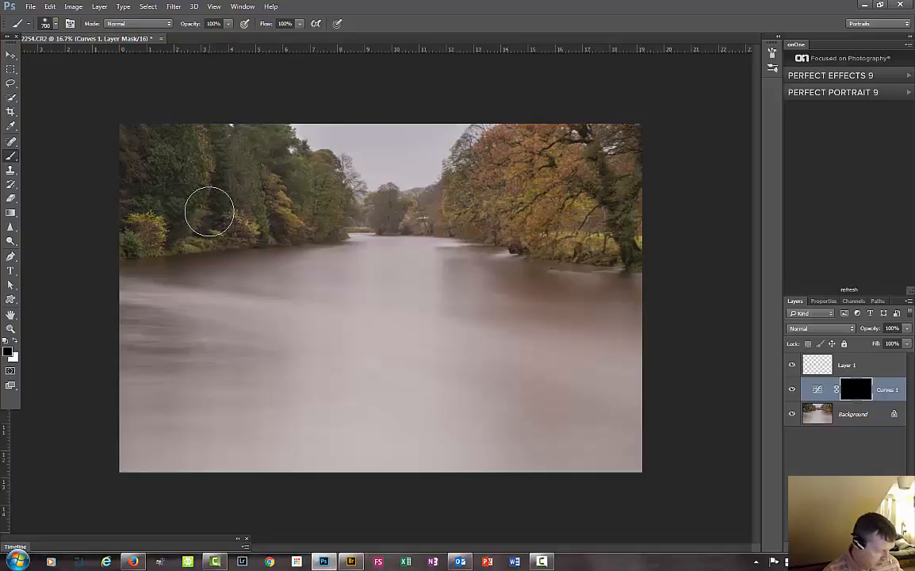
key("x")
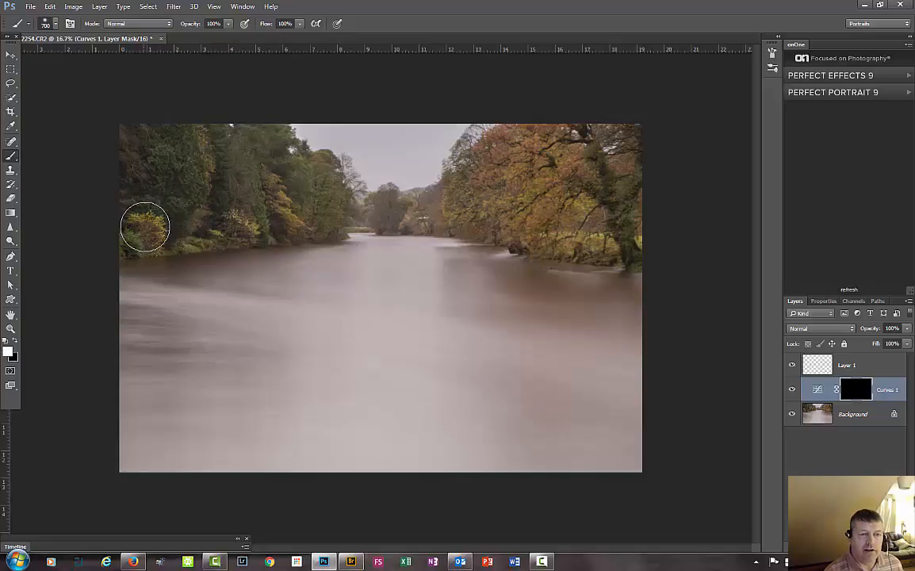
Step: Try a white stroke over the left bank trees, undo it, and restore the Curves mask as target with white foreground
mouse_move(145, 226)
left_mouse_down()
mouse_move(190, 225)
mouse_move(141, 220)
mouse_move(187, 201)
mouse_move(147, 191)
mouse_move(185, 163)
mouse_move(185, 140)
mouse_move(161, 158)
mouse_move(118, 168)
mouse_move(171, 138)
mouse_move(272, 148)
mouse_move(256, 158)
mouse_move(279, 183)
mouse_move(309, 184)
mouse_move(264, 209)
mouse_move(228, 215)
left_mouse_up()
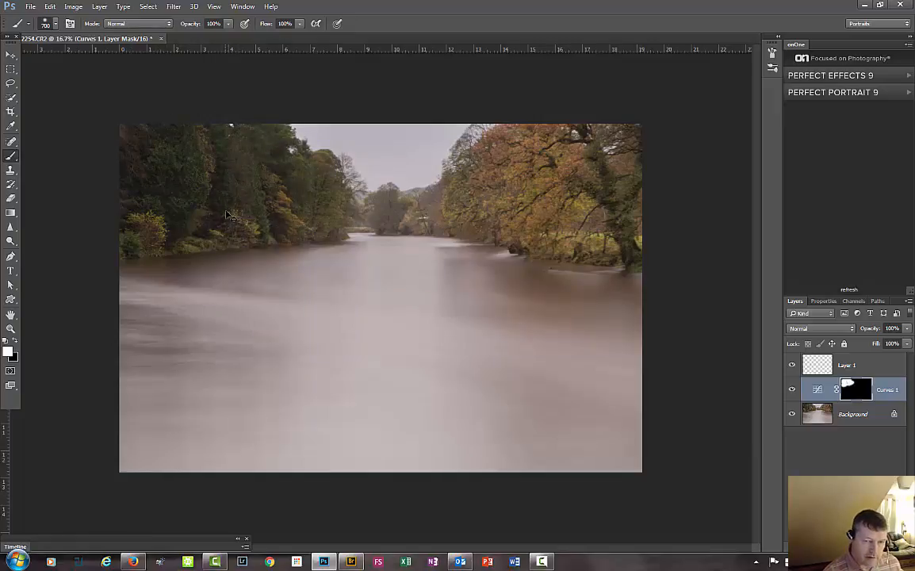
key("ctrl+alt+z")
key("ctrl+alt+z")
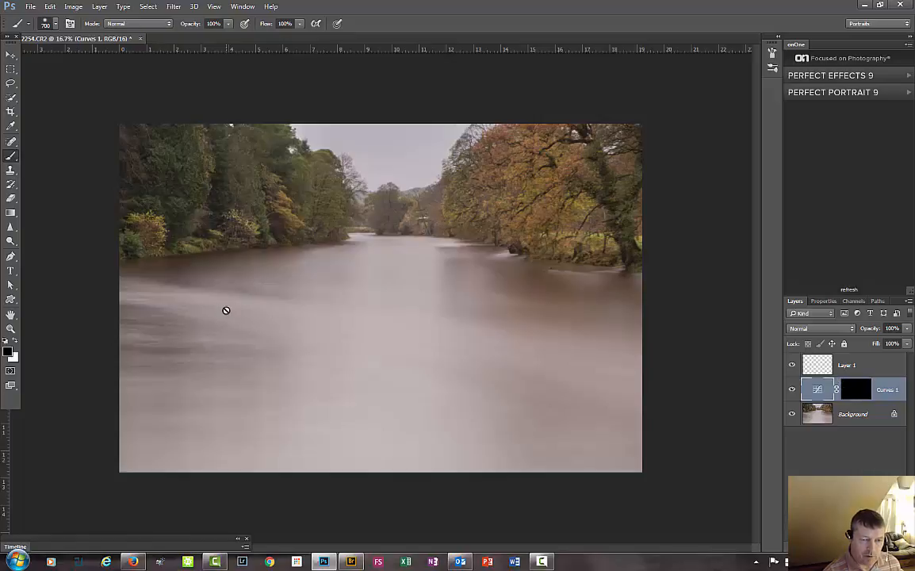
left_click(864, 384)
key("x")
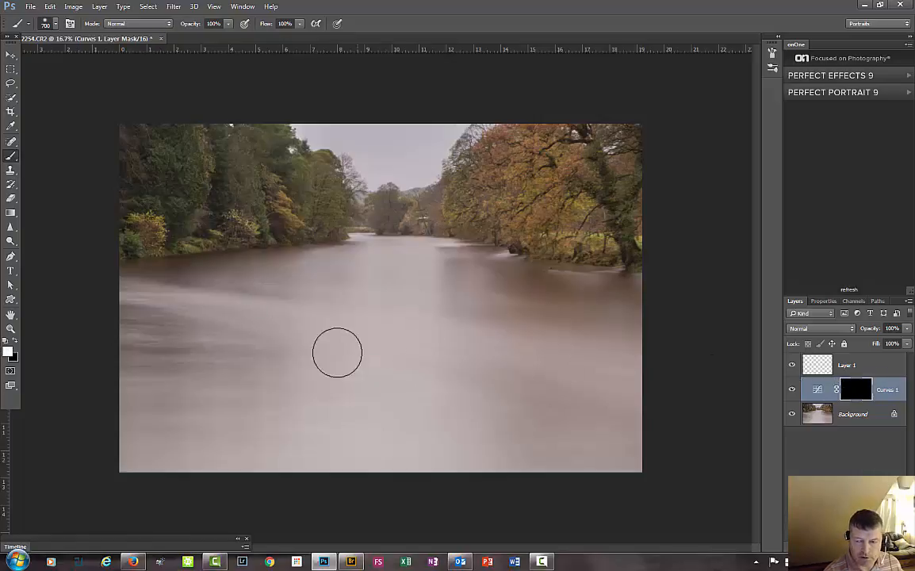
Step: Paint white across the river surface on the Curves mask, enlarging the soft brush to 2400 px
left_click_drag(185, 373, 254, 324)
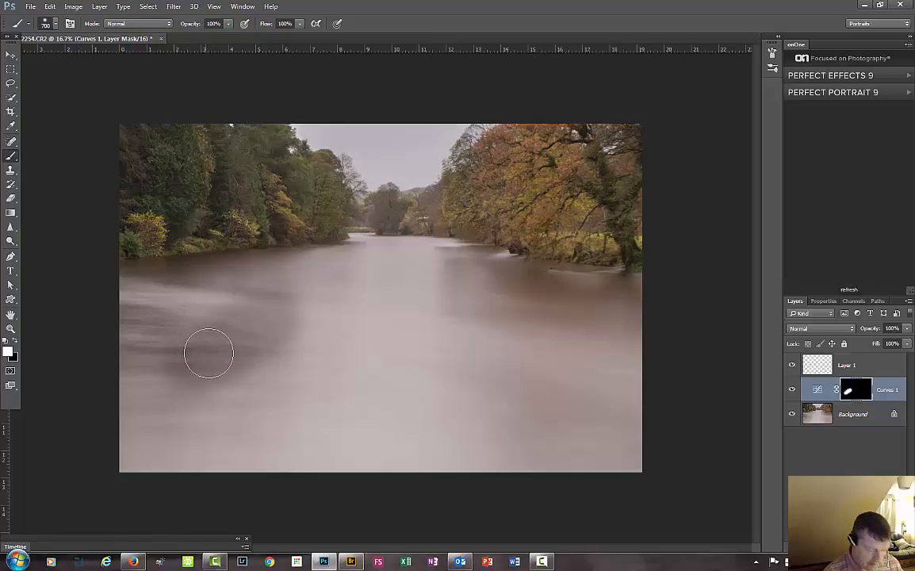
key("bracketright")
key("bracketright")
key("bracketright")
key("bracketright")
key("bracketright")
key("bracketright")
key("bracketright")
key("bracketright")
key("bracketright")
key("bracketright")
key("bracketright")
key("bracketright")
key("bracketright")
key("bracketright")
key("bracketright")
key("bracketright")
key("bracketright")
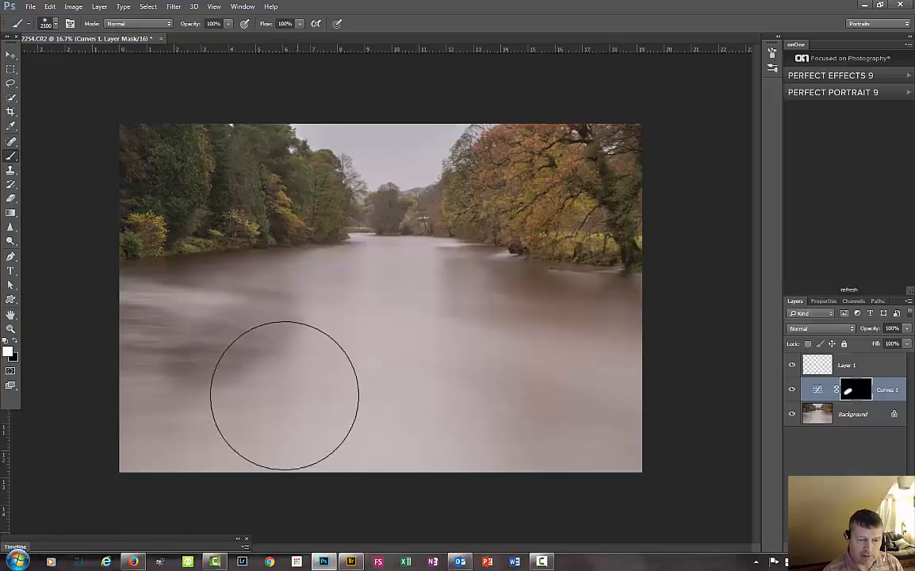
mouse_move(257, 341)
left_mouse_down()
mouse_move(366, 325)
mouse_move(362, 334)
mouse_move(511, 383)
mouse_move(627, 388)
mouse_move(434, 372)
mouse_move(354, 347)
mouse_move(355, 313)
mouse_move(186, 394)
mouse_move(394, 383)
mouse_move(256, 377)
mouse_move(338, 364)
left_mouse_up()
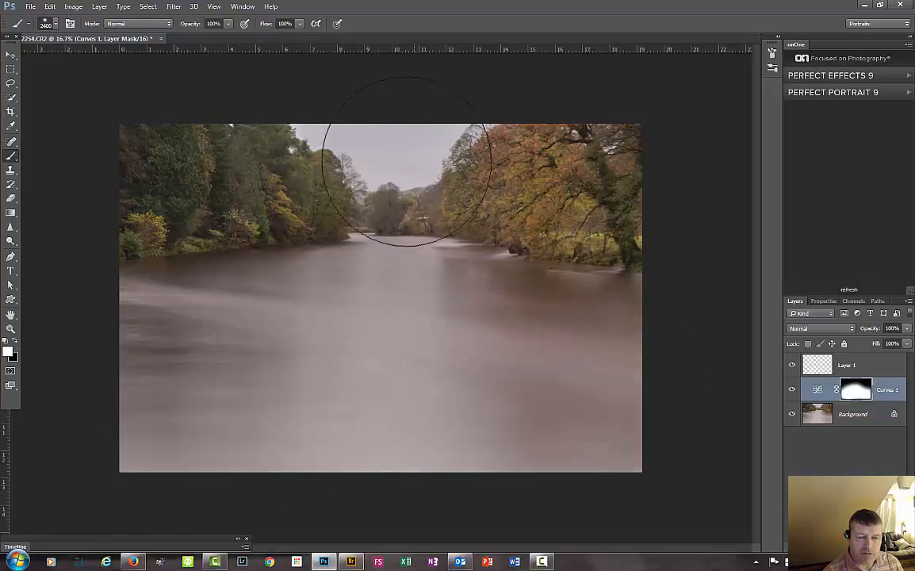
Step: Reduce the soft brush to 1100 px and paint white over the sky between the trees on the Curves mask
key("bracketleft")
key("bracketleft")
key("bracketleft")
key("bracketleft")
key("bracketleft")
key("bracketleft")
key("bracketleft")
key("bracketleft")
key("bracketleft")
key("bracketleft")
key("bracketleft")
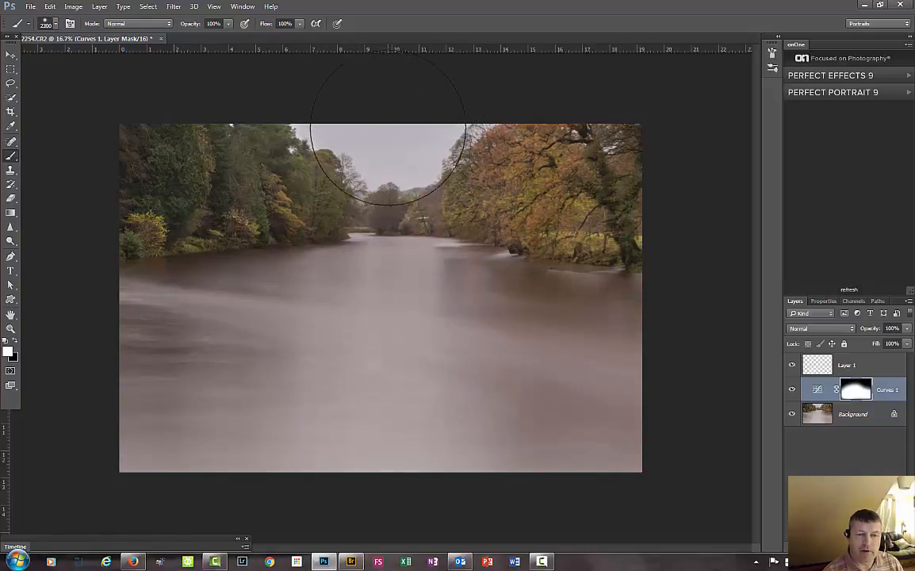
key("bracketleft")
key("bracketleft")
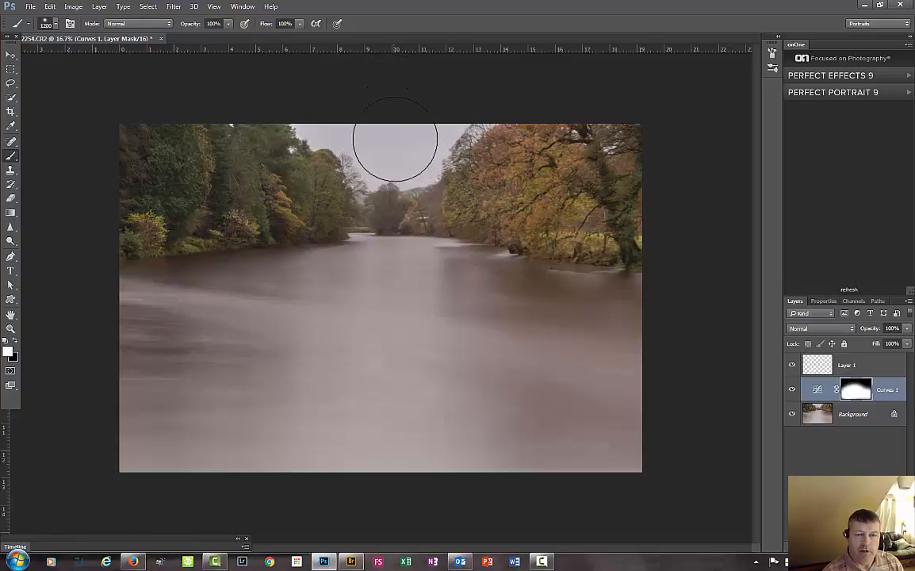
right_click(406, 154)
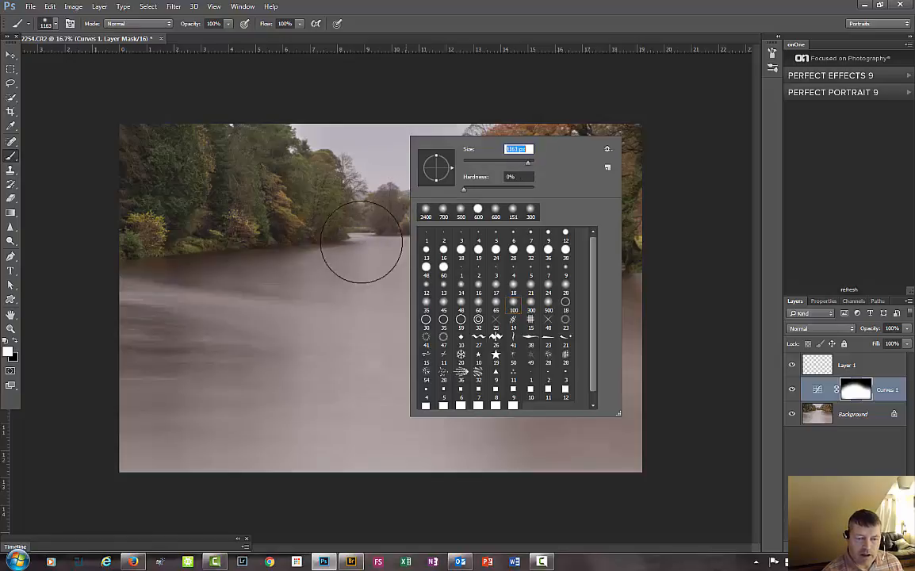
key("bracketleft")
left_click(446, 211)
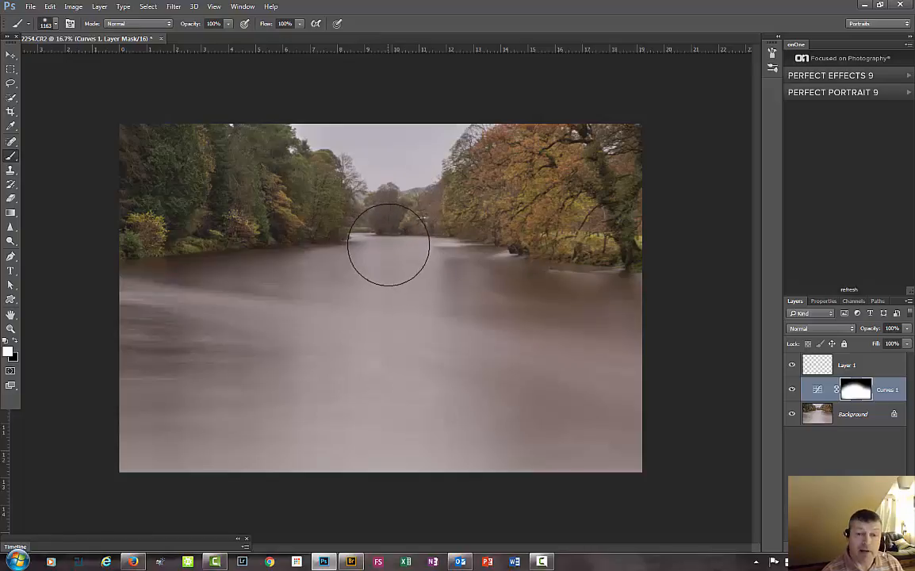
key("bracketleft")
key("bracketleft")
key("bracketleft")
key("bracketleft")
key("bracketleft")
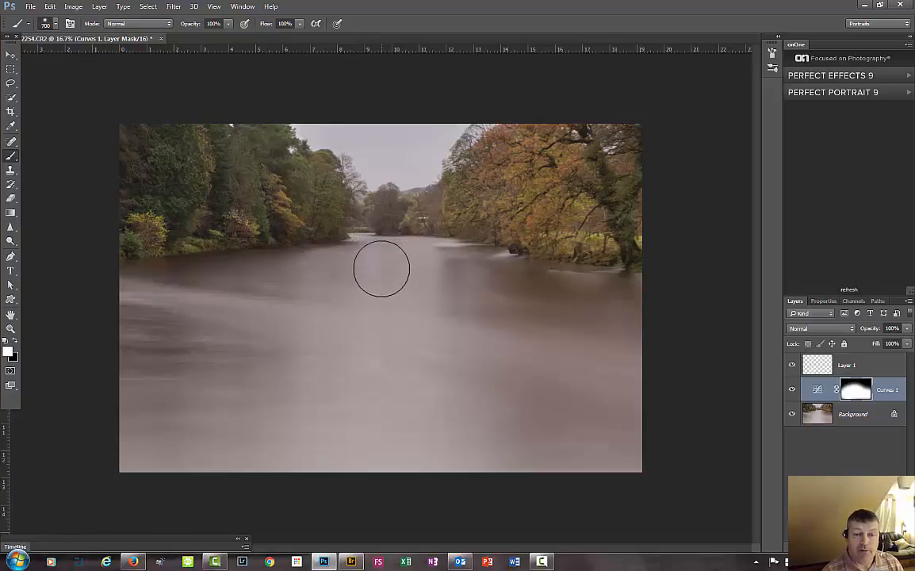
key("bracketleft")
key("bracketleft")
key("bracketright")
key("bracketright")
key("bracketright")
key("bracketright")
key("bracketright")
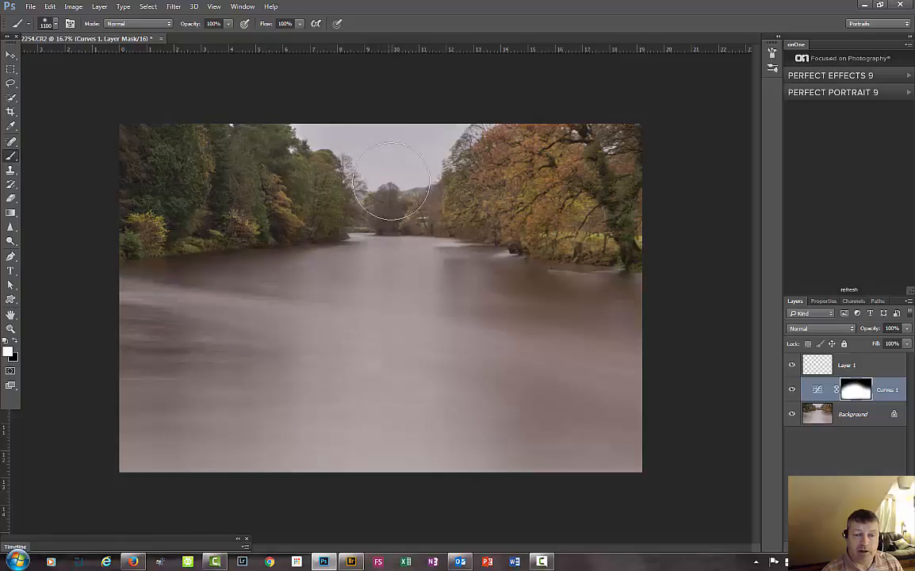
left_click_drag(425, 154, 419, 154)
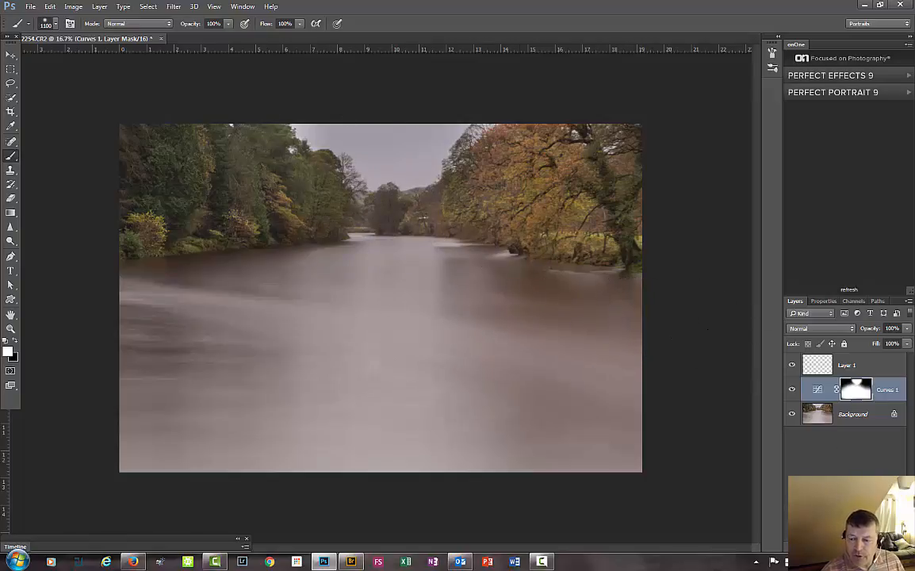
Step: Add a second Curves adjustment layer and raise its Red channel with the on-image adjustment tool on the dark water near the right bank
left_click(846, 546)
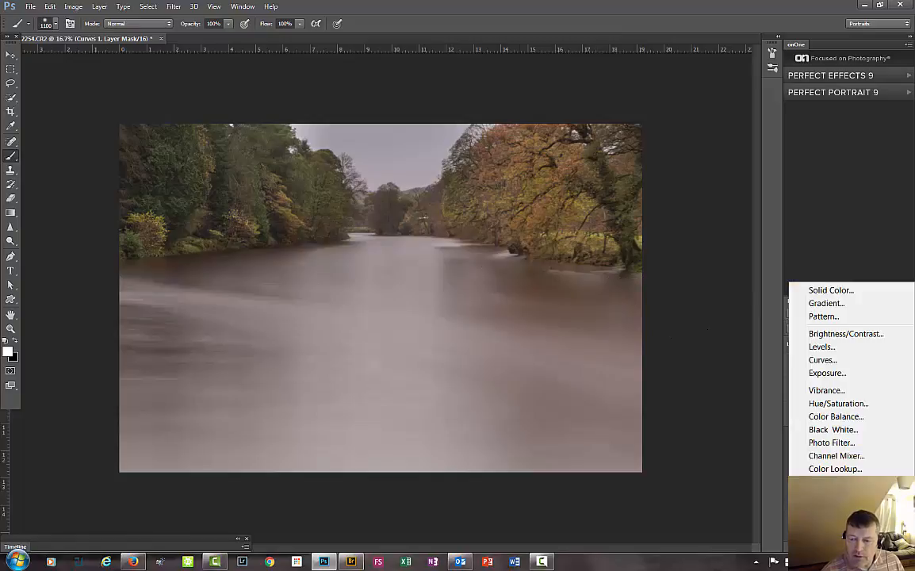
left_click(833, 365)
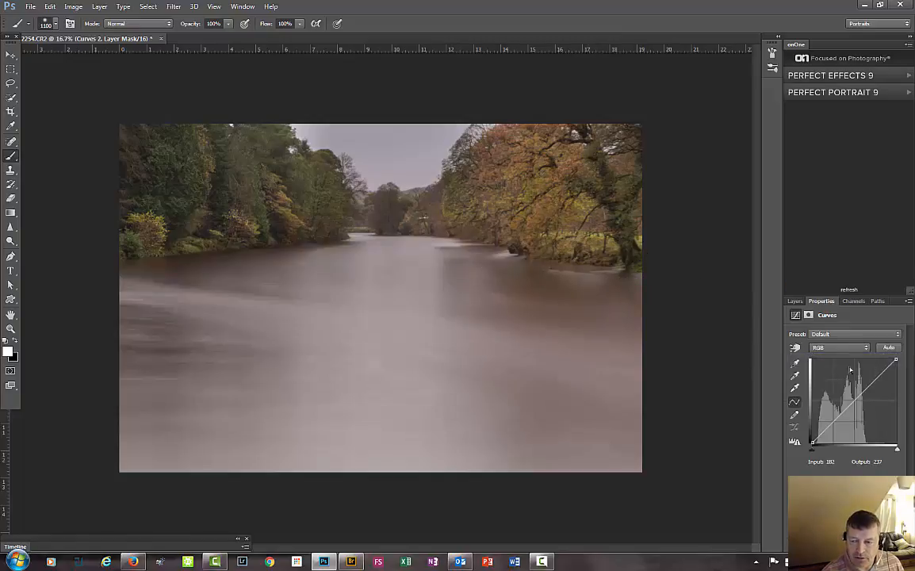
left_click(840, 347)
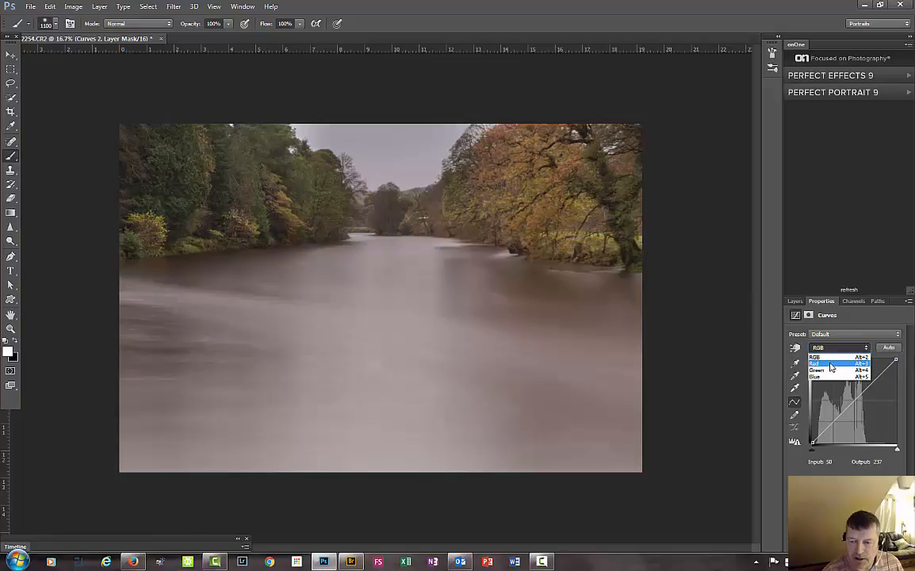
left_click(825, 364)
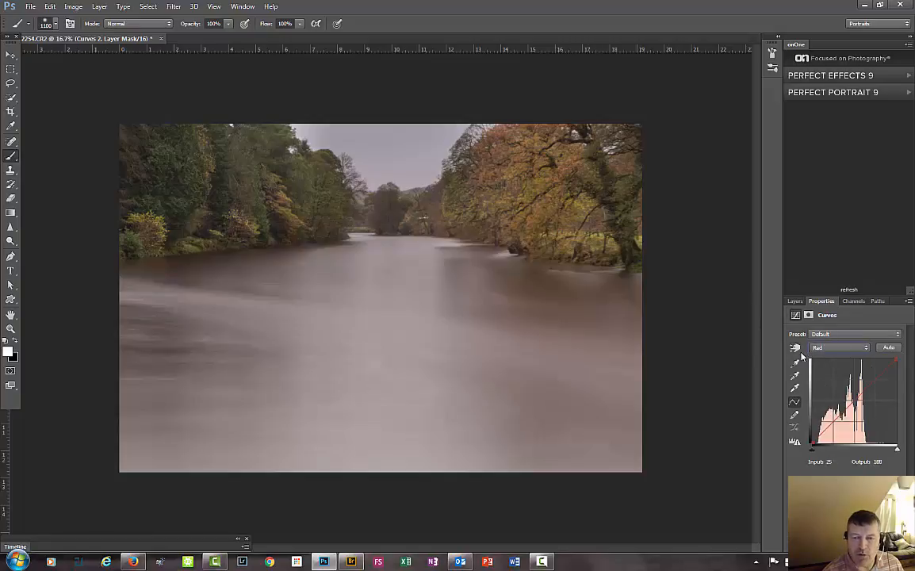
left_click(795, 348)
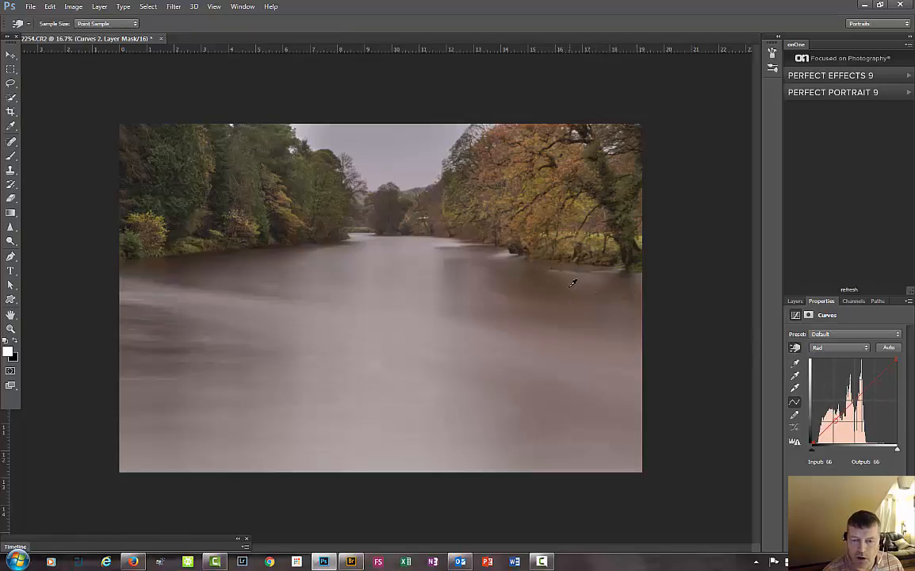
left_click_drag(572, 283, 568, 285)
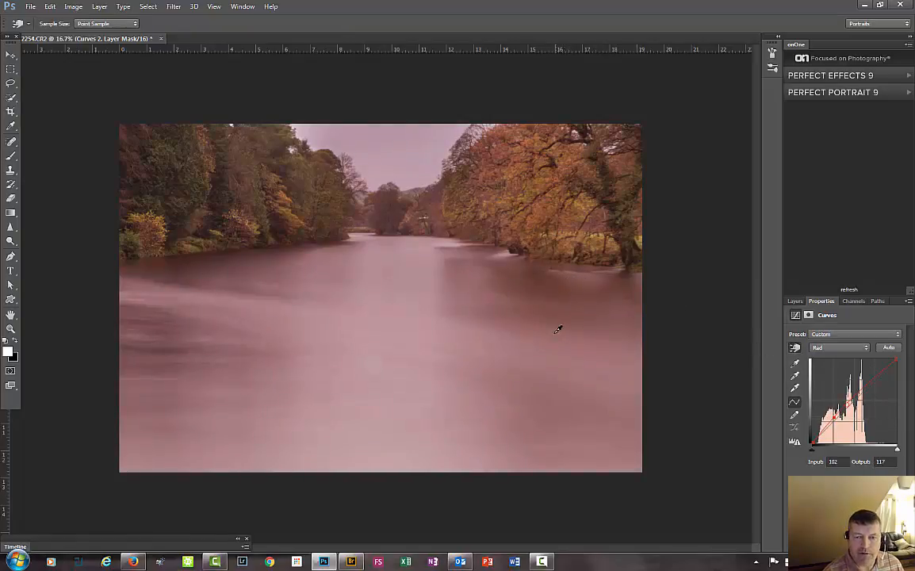
Step: Fill the second Curves layer's mask with black at 100% opacity and activate the Brush tool with white foreground
double_click(792, 303)
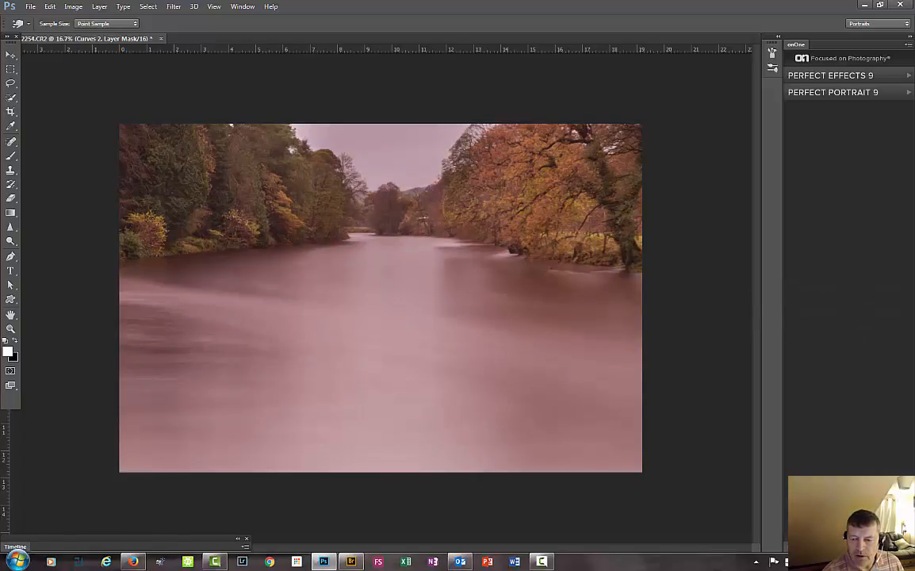
key("F7")
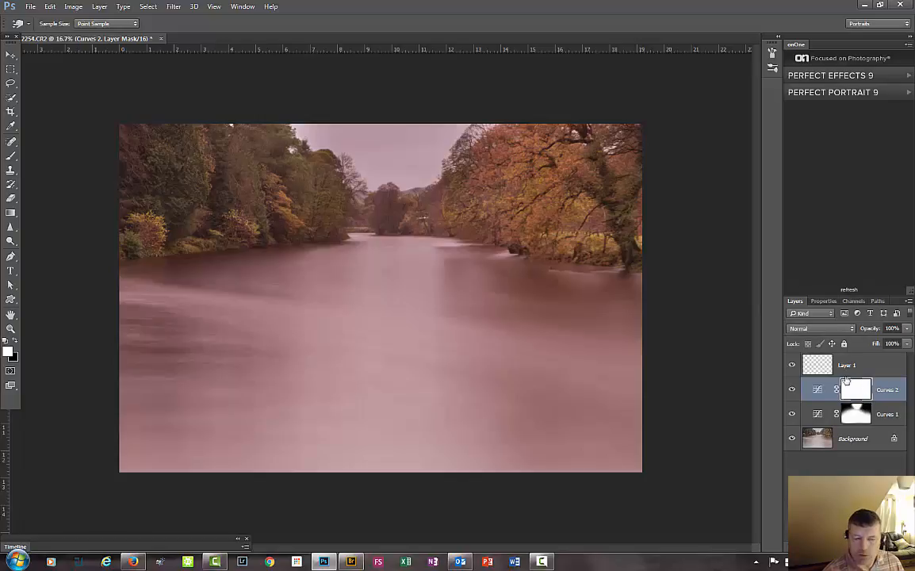
key("shift+F5")
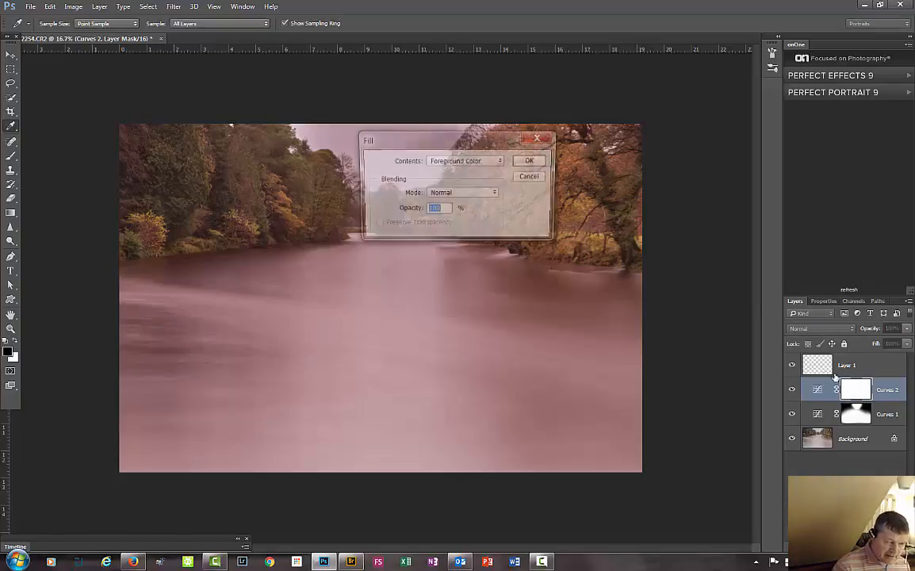
key("Return")
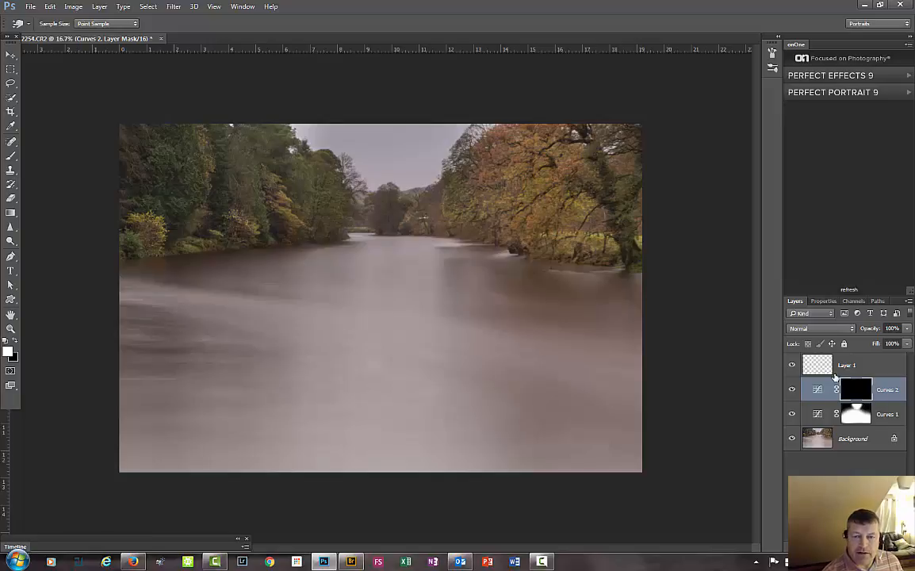
key("b")
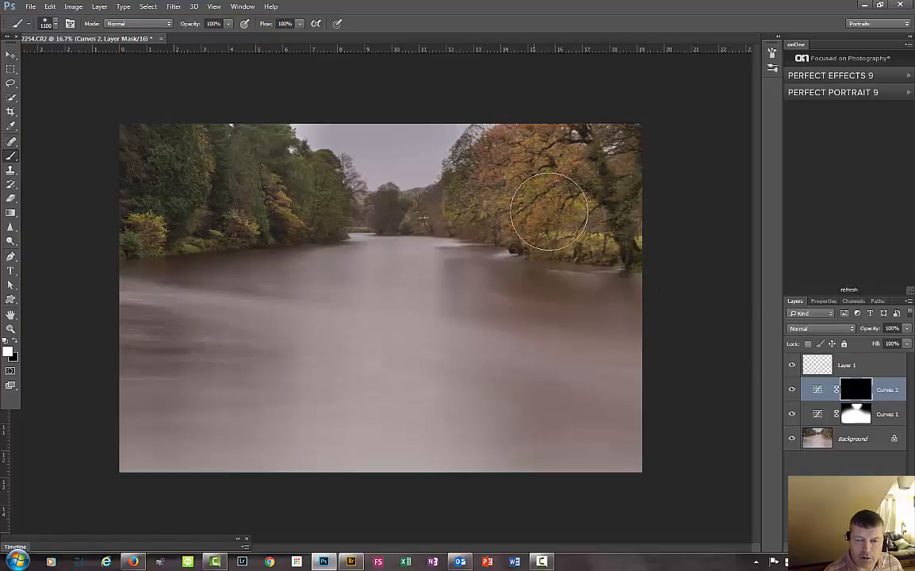
Step: Try white strokes at 100% flow over the trees on both banks through the second Curves mask
mouse_move(549, 210)
left_mouse_down()
mouse_move(585, 215)
mouse_move(576, 223)
mouse_move(586, 210)
mouse_move(572, 211)
mouse_move(601, 184)
mouse_move(499, 207)
mouse_move(603, 146)
mouse_move(491, 192)
left_mouse_up()
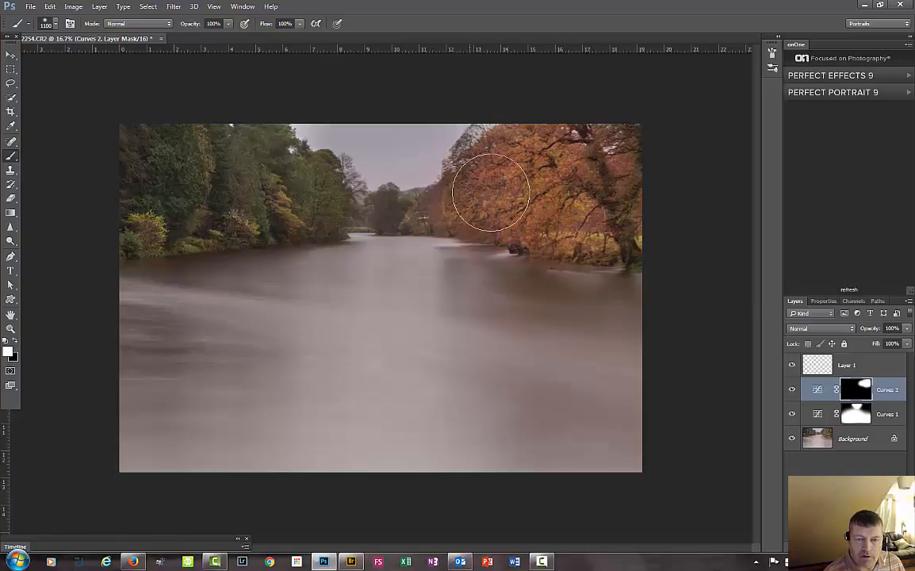
mouse_move(317, 204)
left_mouse_down()
mouse_move(134, 219)
mouse_move(252, 186)
mouse_move(243, 168)
mouse_move(190, 158)
mouse_move(102, 178)
left_mouse_up()
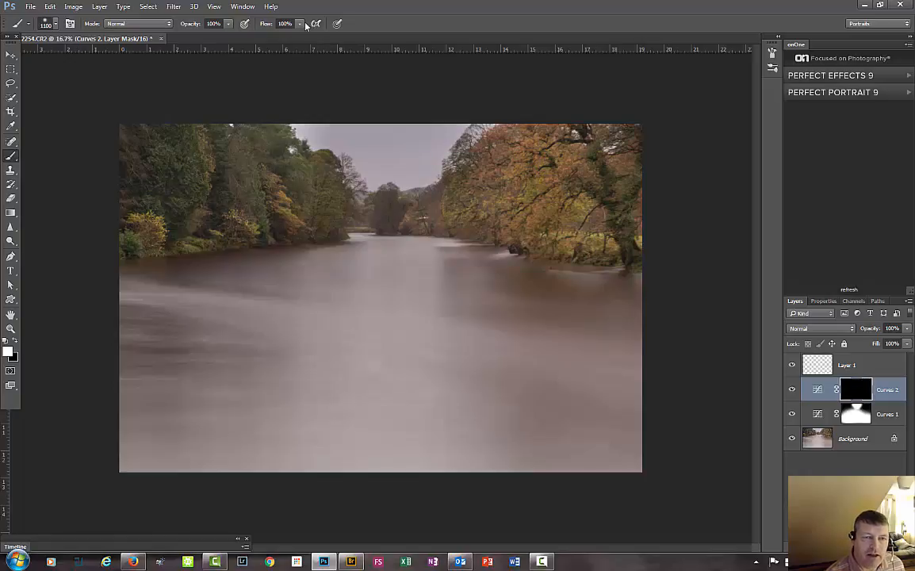
Step: Lower the brush flow to 20% and paint white over the right bank trees on the second Curves mask
left_click(300, 24)
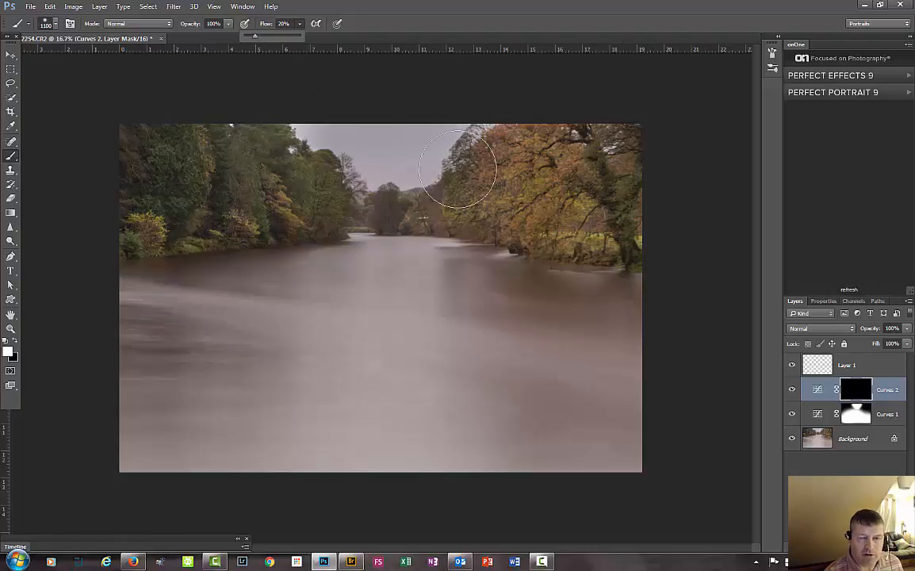
left_click(549, 228)
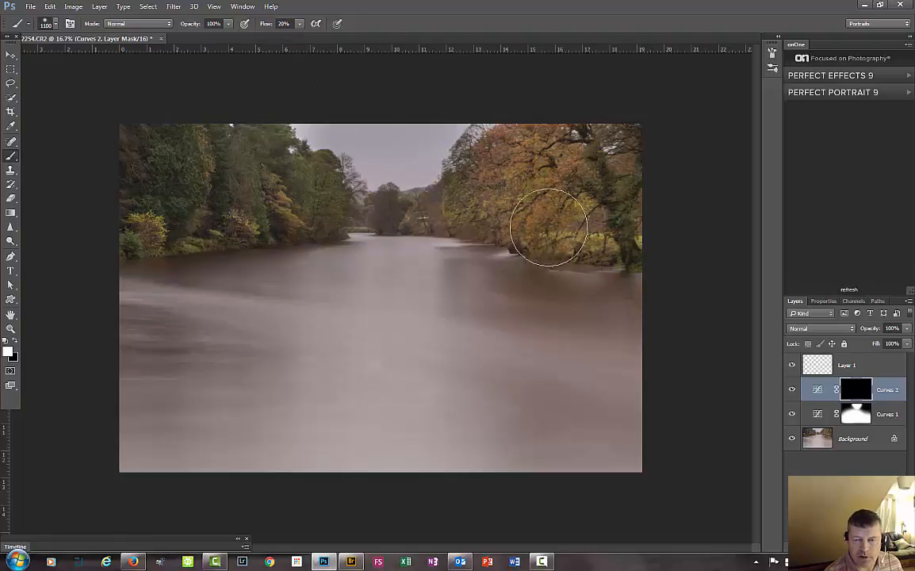
mouse_move(549, 228)
left_mouse_down()
mouse_move(622, 228)
mouse_move(634, 197)
mouse_move(614, 168)
mouse_move(623, 146)
mouse_move(519, 191)
mouse_move(550, 150)
mouse_move(482, 198)
mouse_move(506, 200)
mouse_move(480, 207)
left_mouse_up()
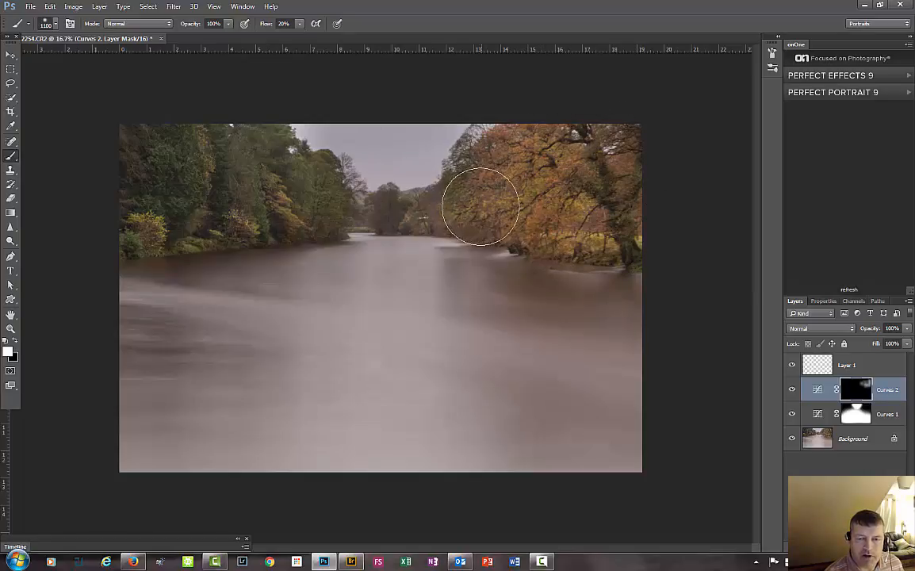
Step: Reduce the brush to 600 px and paint white over the left bank trees, the distant trees and the right bank's reflections
key("bracketleft")
key("bracketleft")
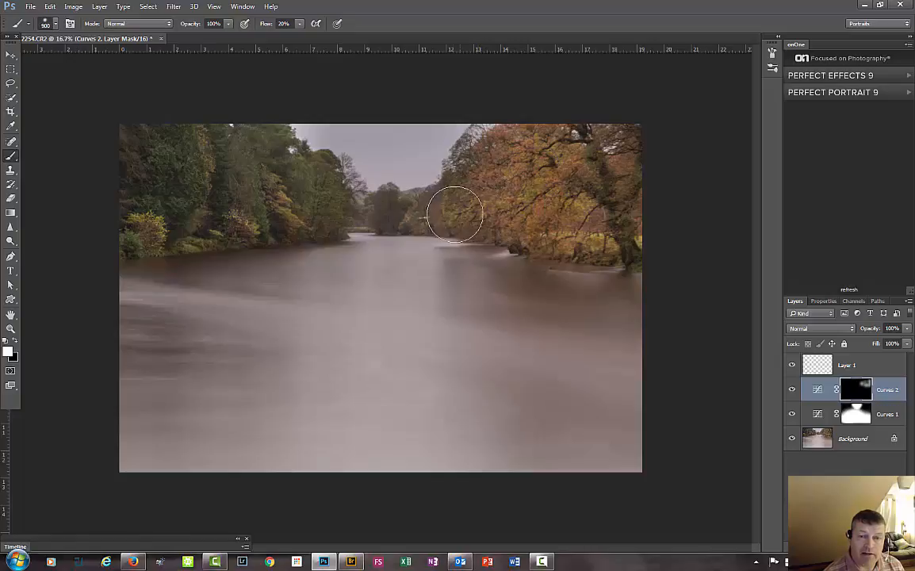
key("bracketleft")
key("bracketleft")
key("bracketleft")
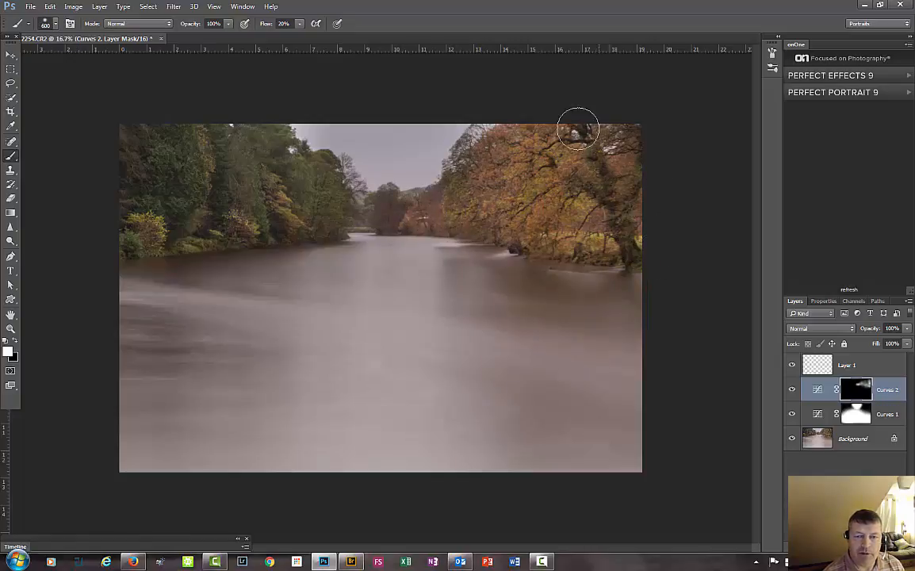
mouse_move(274, 211)
left_mouse_down()
mouse_move(272, 189)
mouse_move(287, 215)
mouse_move(267, 178)
mouse_move(334, 191)
left_mouse_up()
mouse_move(159, 230)
left_mouse_down()
mouse_move(124, 151)
mouse_move(135, 123)
mouse_move(117, 200)
mouse_move(138, 210)
mouse_move(215, 145)
mouse_move(199, 133)
mouse_move(207, 170)
mouse_move(204, 130)
mouse_move(191, 245)
mouse_move(292, 205)
mouse_move(348, 220)
mouse_move(341, 178)
left_mouse_up()
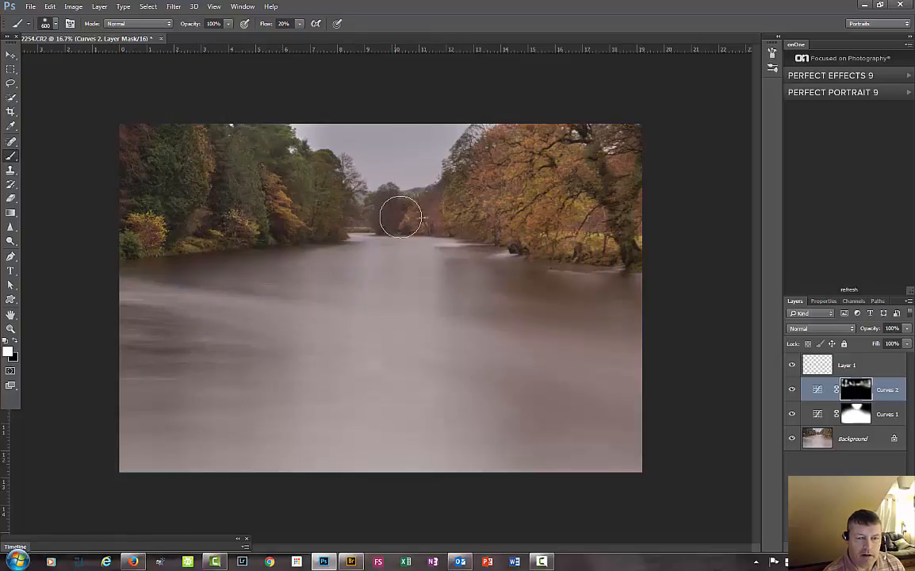
left_click_drag(401, 216, 414, 216)
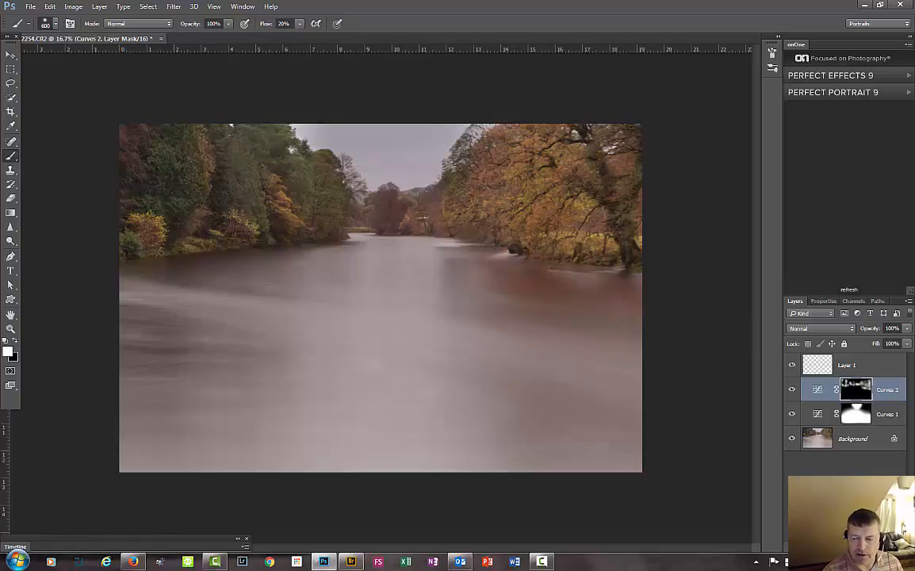
Step: Add a third Curves layer and raise its Green channel from input 50 to output 54, sampling the left bank trees
left_click(846, 547)
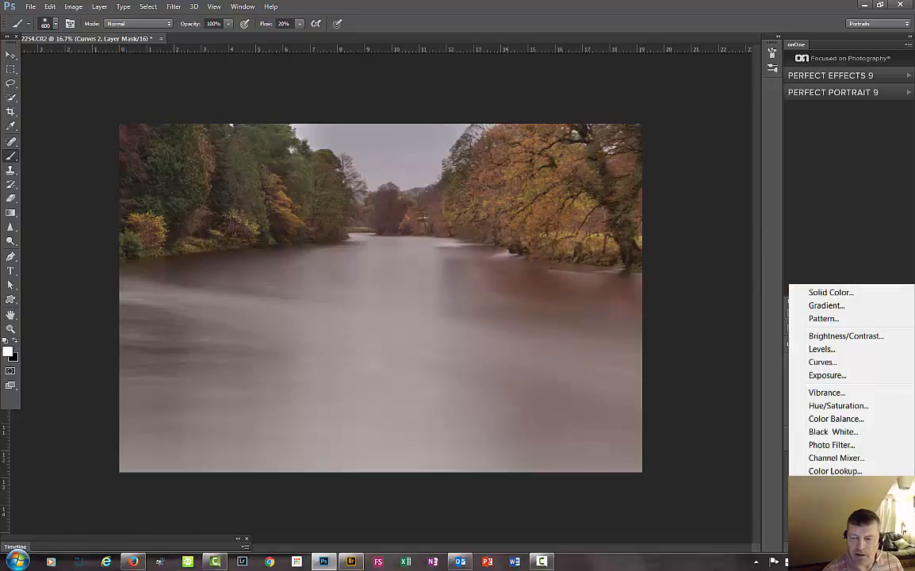
left_click(822, 362)
left_click(830, 349)
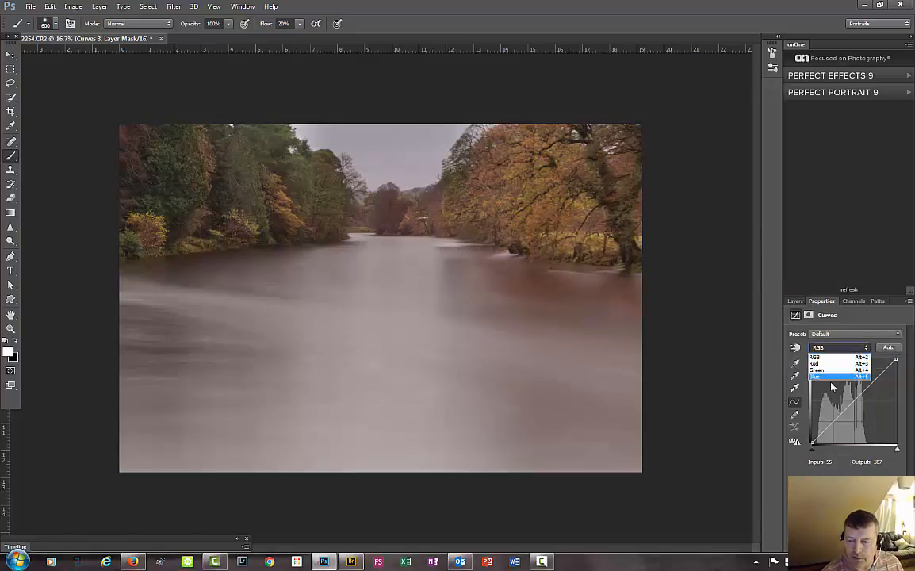
left_click(830, 371)
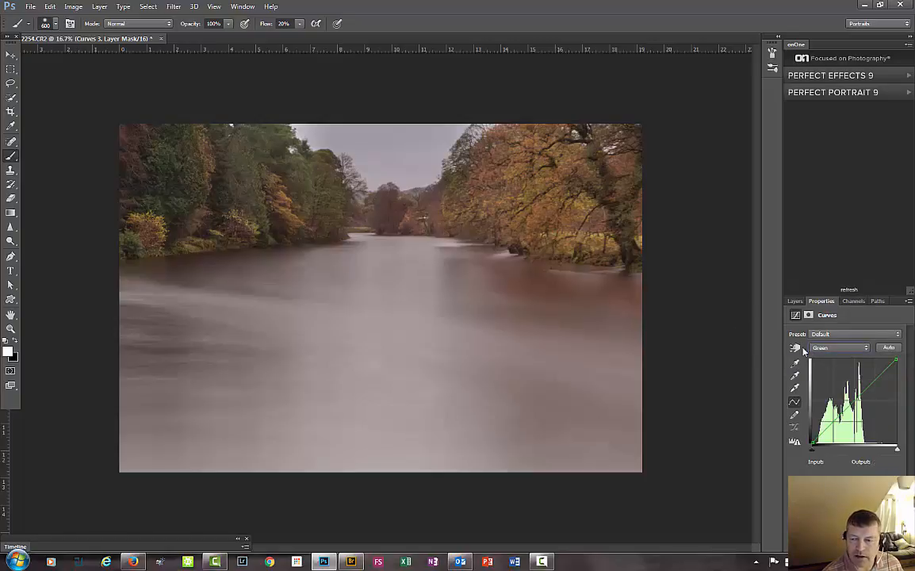
left_click(795, 348)
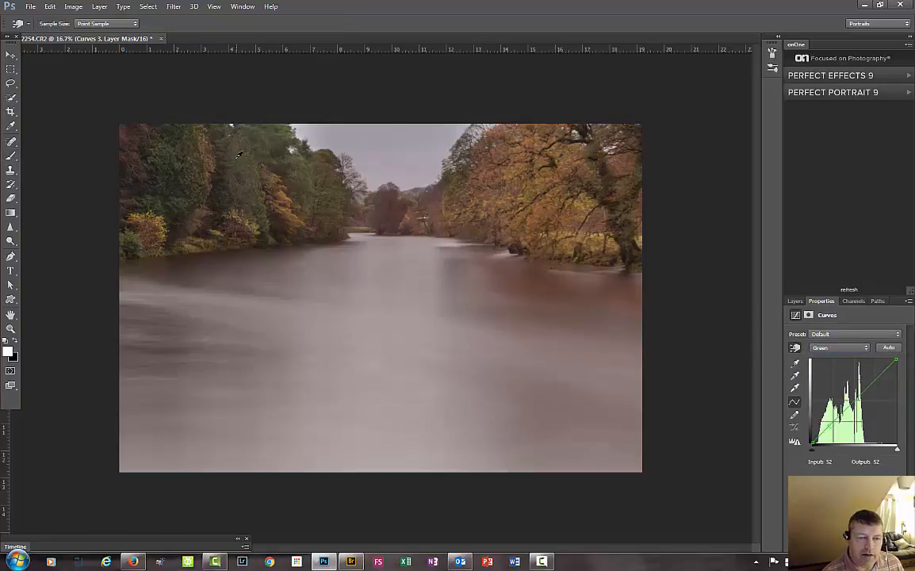
left_click_drag(249, 162, 250, 165)
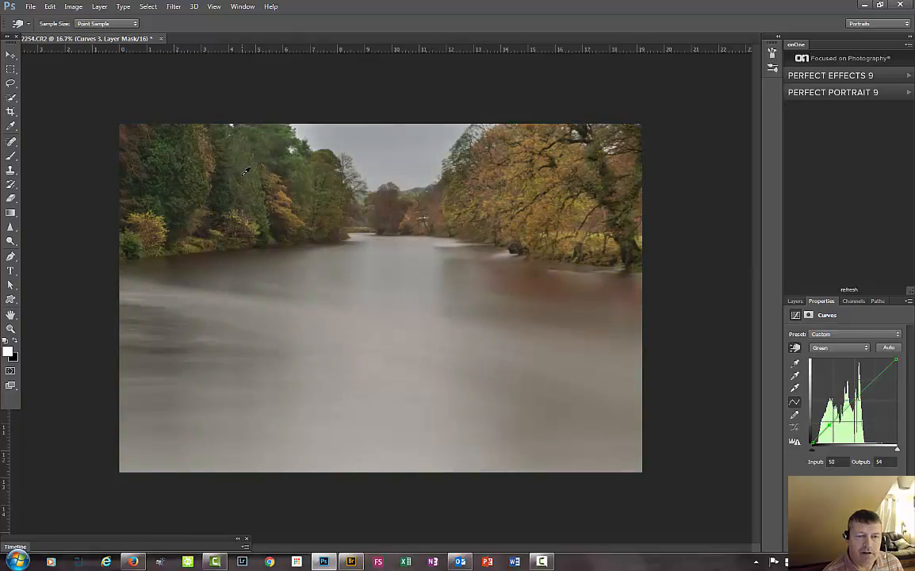
Step: Fill the third Curves layer's mask with black at 100% opacity and activate the Brush tool with white foreground
left_click(795, 302)
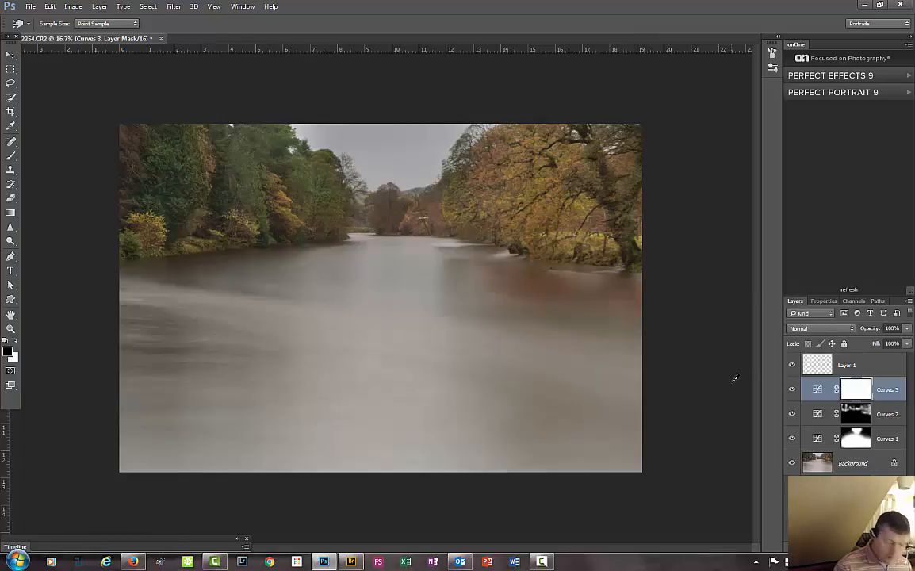
key("shift+F5")
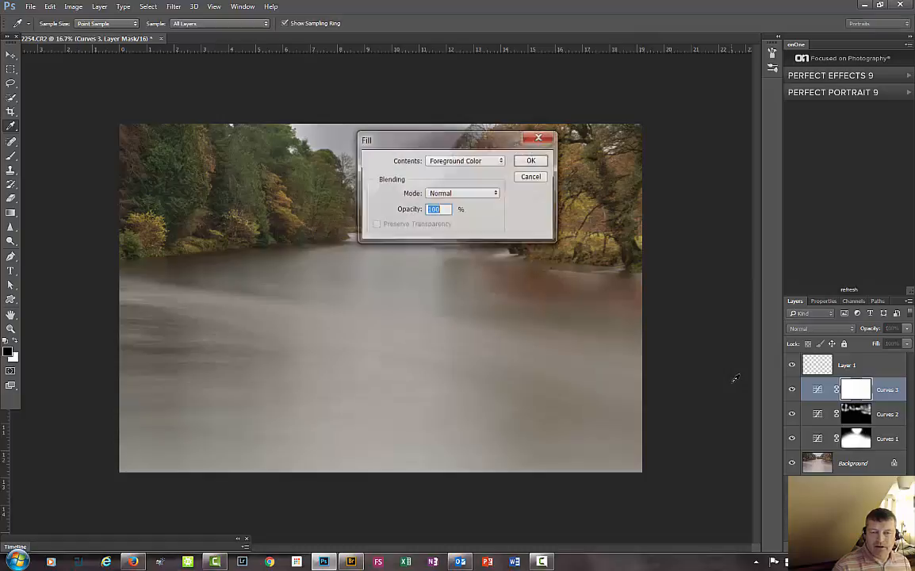
key("Return")
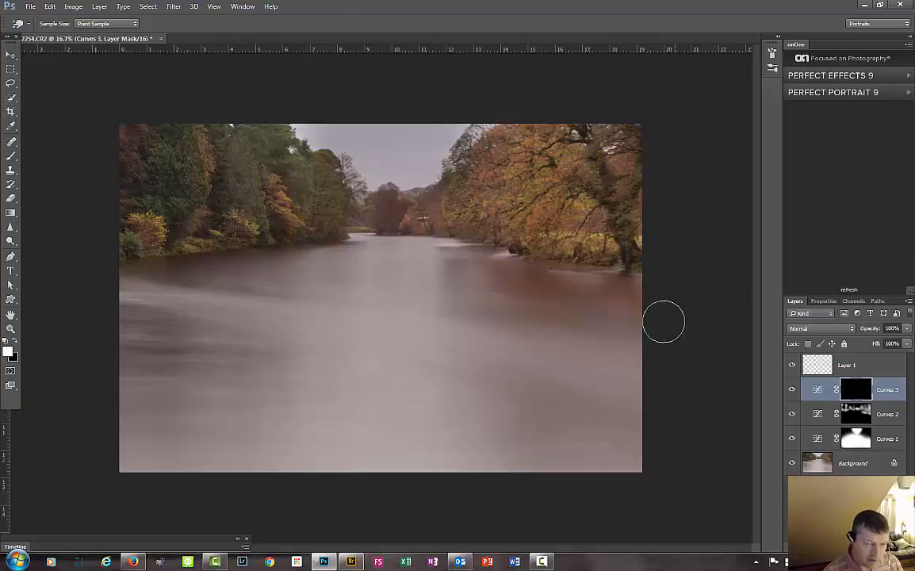
key("b")
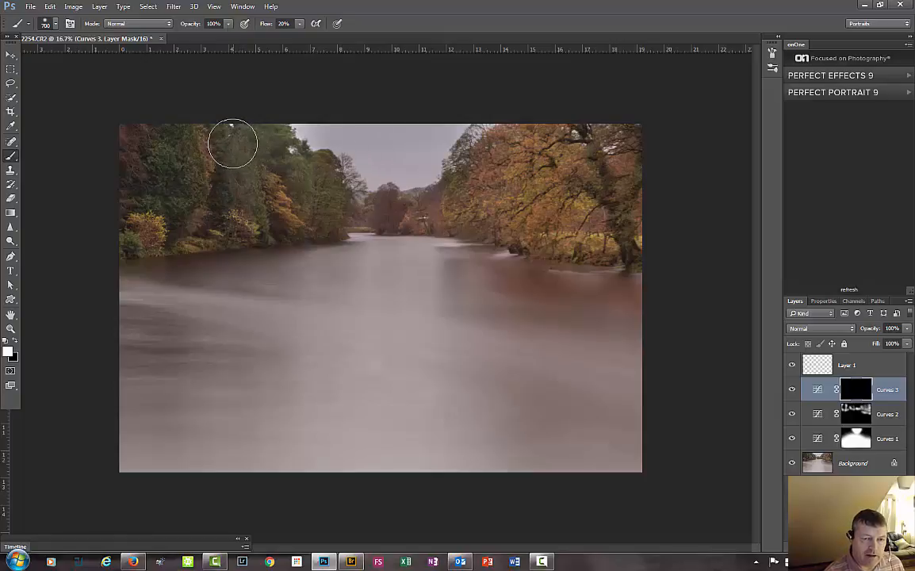
Step: Paint white with a 700 px brush at 20% flow over the trees on both banks through the third Curves mask
mouse_move(236, 163)
left_mouse_down()
mouse_move(247, 202)
mouse_move(250, 185)
left_mouse_up()
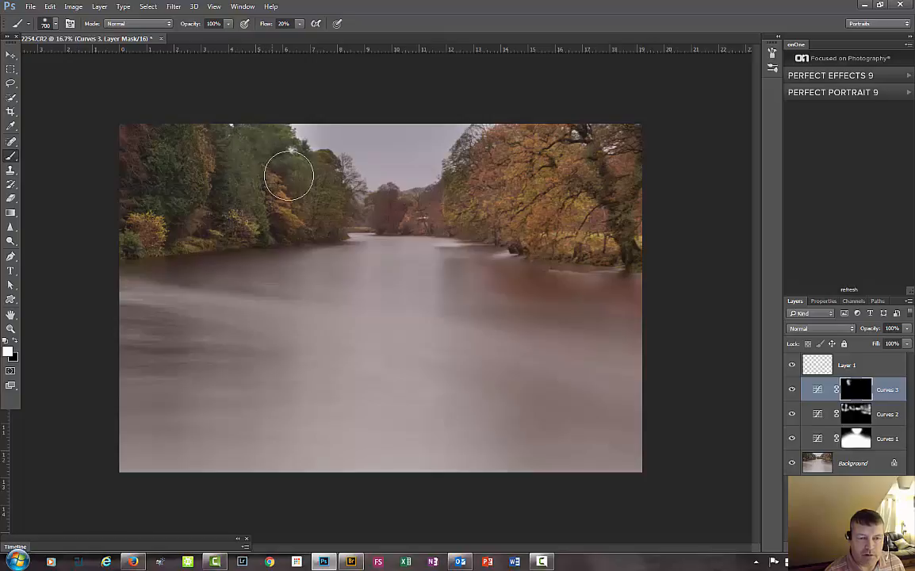
left_click_drag(303, 194, 337, 209)
mouse_move(176, 146)
left_mouse_down()
mouse_move(168, 190)
mouse_move(129, 195)
mouse_move(121, 133)
mouse_move(145, 200)
mouse_move(176, 159)
mouse_move(172, 224)
mouse_move(183, 199)
mouse_move(198, 221)
mouse_move(127, 241)
mouse_move(220, 218)
mouse_move(317, 209)
mouse_move(302, 179)
left_mouse_up()
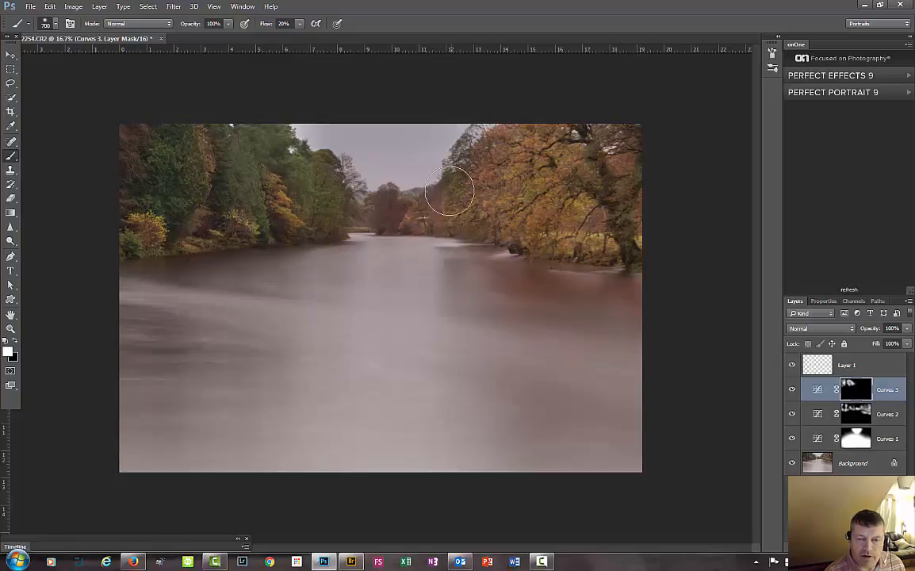
mouse_move(451, 192)
left_mouse_down()
mouse_move(538, 201)
mouse_move(529, 203)
mouse_move(598, 195)
mouse_move(634, 253)
mouse_move(626, 203)
mouse_move(644, 173)
mouse_move(629, 168)
mouse_move(651, 131)
left_mouse_up()
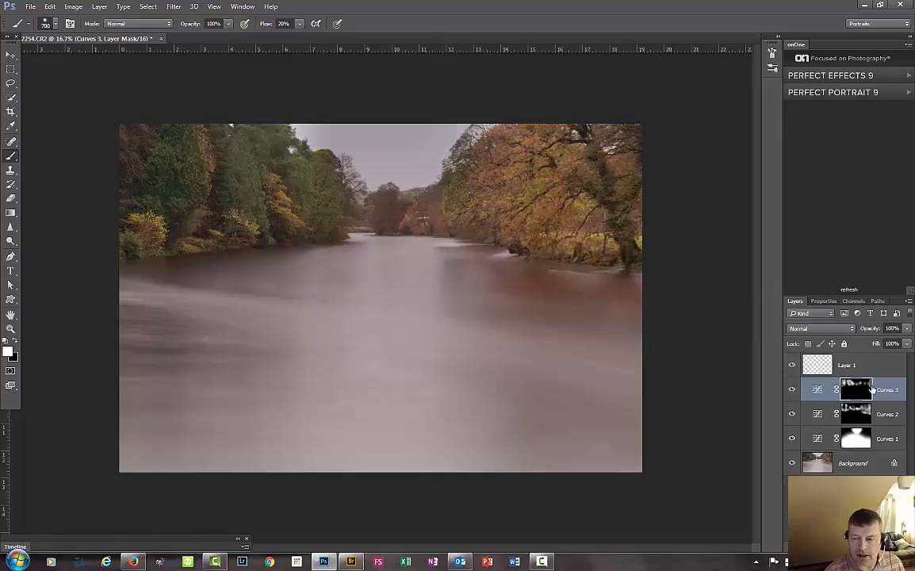
Step: Add a fourth Curves layer and lower its Blue channel by sampling the trees to warm the autumn foliage
left_click(849, 545)
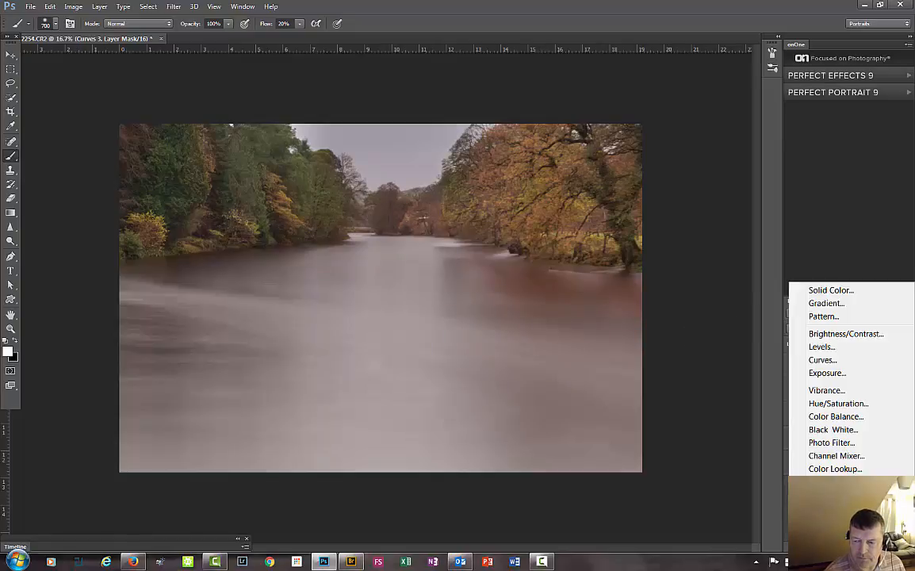
left_click(825, 361)
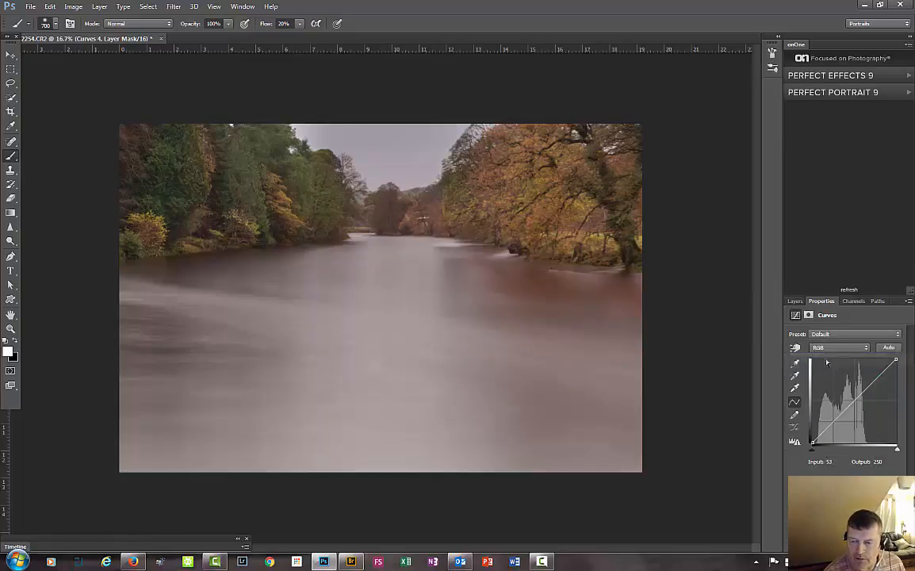
left_click(832, 349)
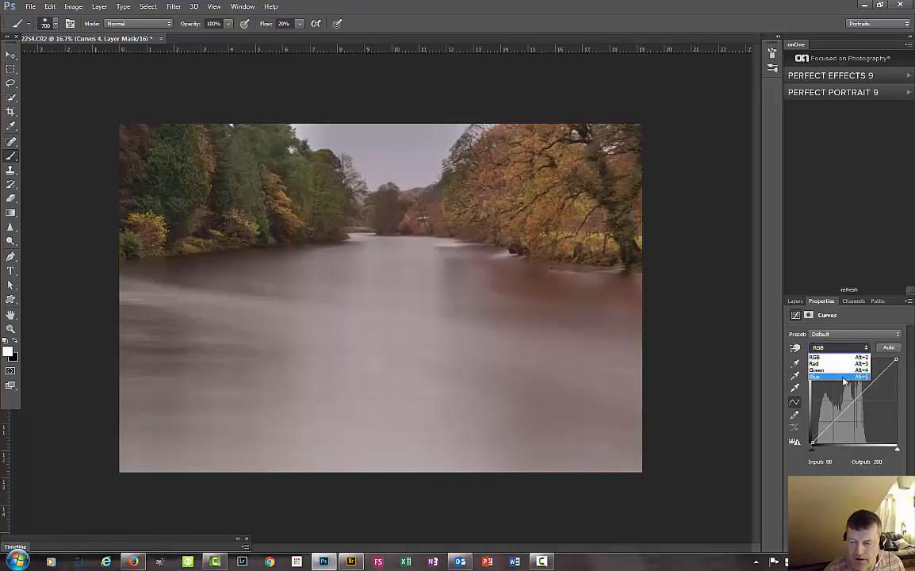
left_click(842, 377)
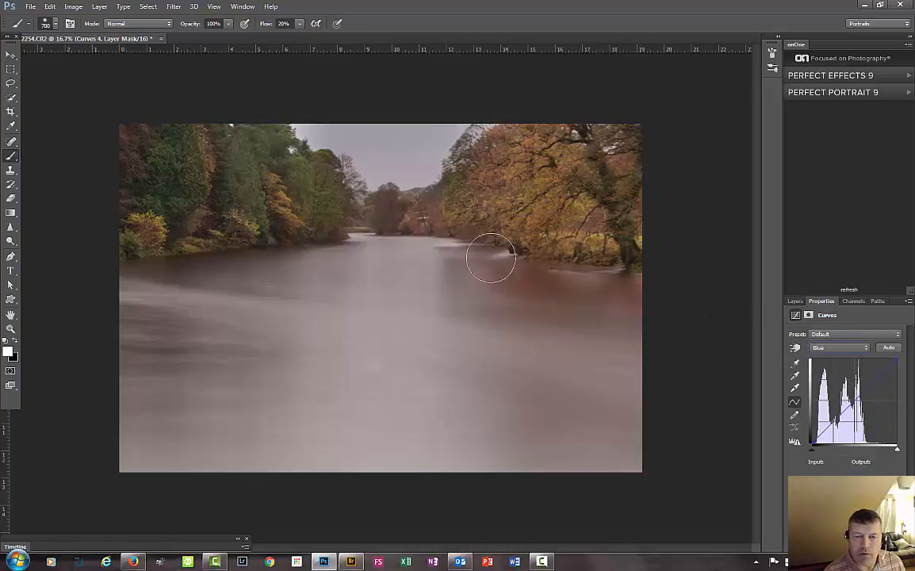
left_click(795, 348)
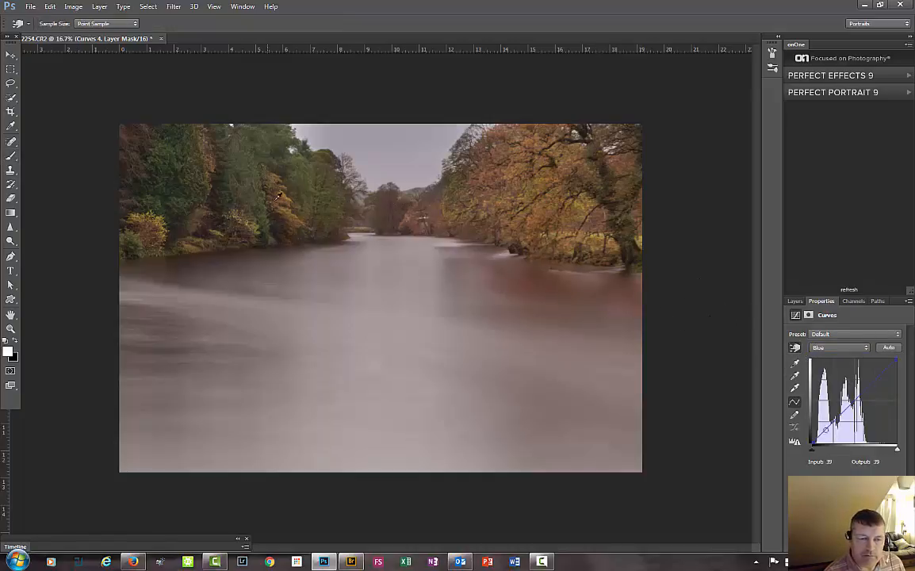
left_click_drag(281, 230, 280, 230)
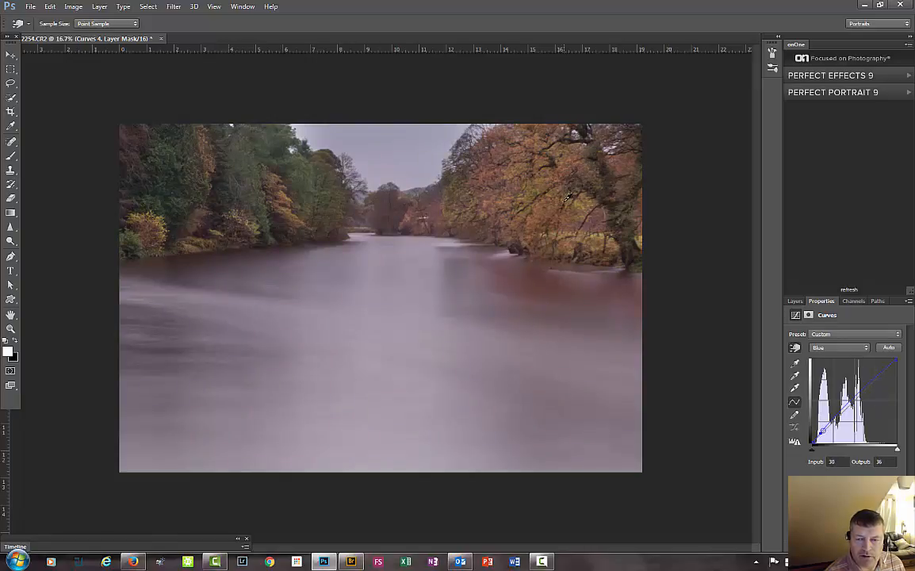
left_click_drag(566, 201, 626, 211)
Step: Fill the fourth Curves layer's mask with black and activate the Brush tool with white foreground
left_click(795, 302)
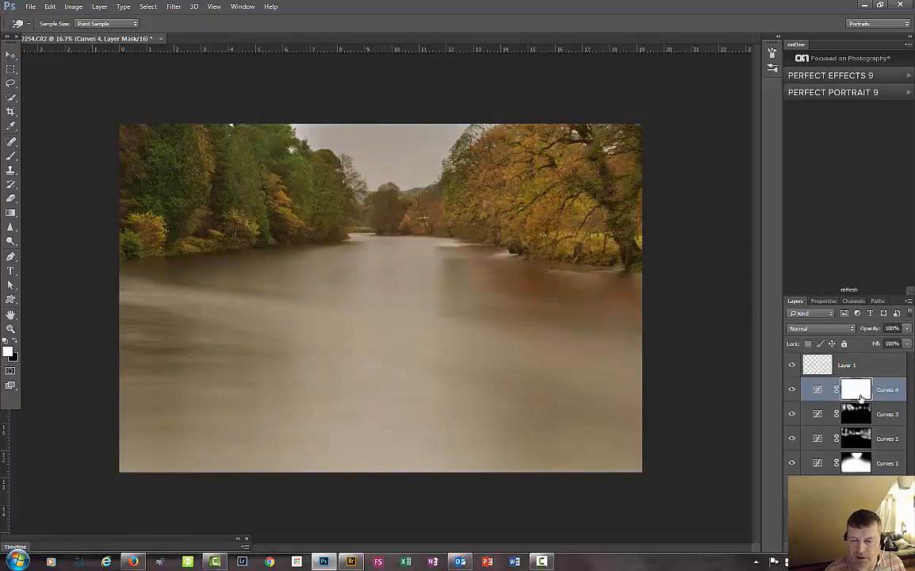
key("x")
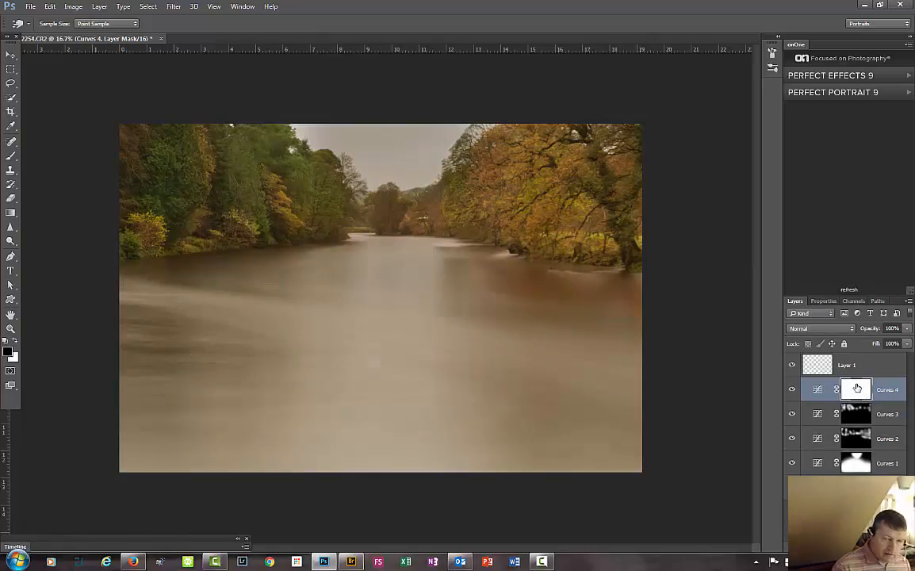
key("shift+F5")
key("Return")
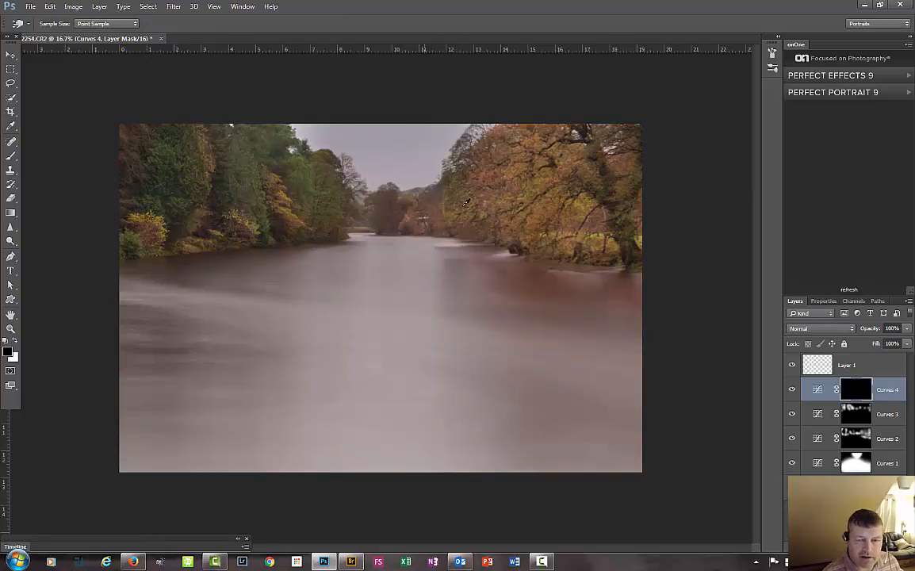
key("b")
key("x")
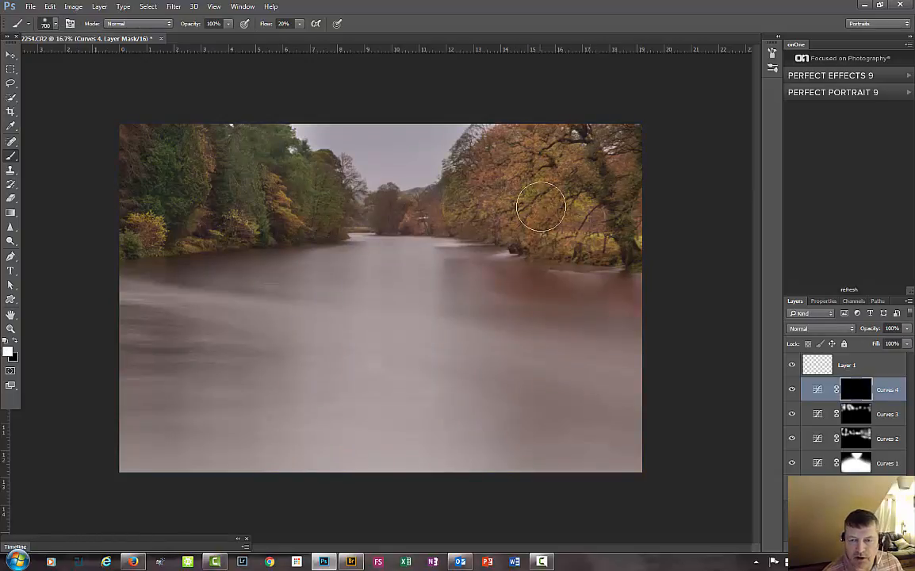
Step: Paint white on the fourth Curves mask over both banks' trees at 700 px and along the shoreline and right bank reflections at 300 px
mouse_move(437, 210)
left_mouse_down()
mouse_move(423, 207)
mouse_move(488, 208)
mouse_move(590, 234)
mouse_move(547, 210)
mouse_move(618, 204)
left_mouse_up()
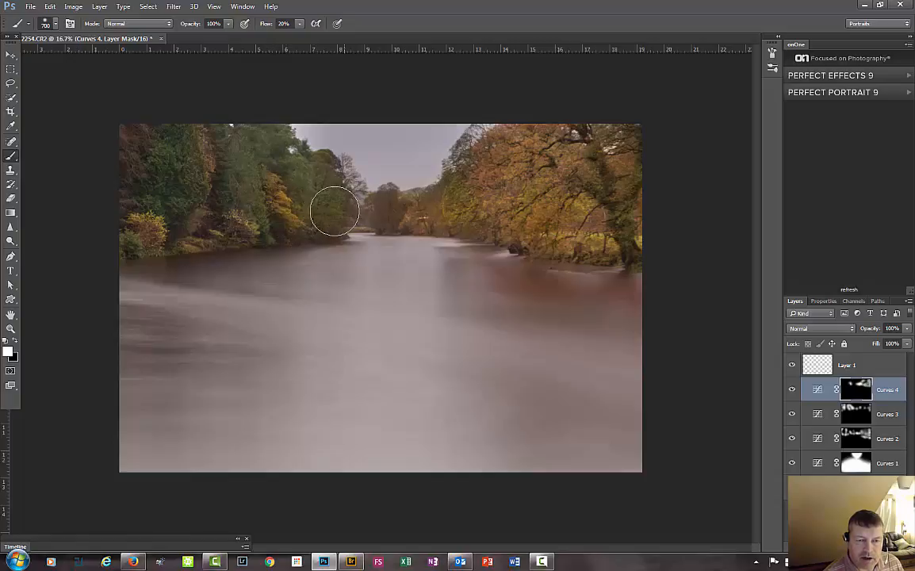
mouse_move(243, 178)
left_mouse_down()
mouse_move(197, 147)
mouse_move(199, 130)
mouse_move(207, 197)
mouse_move(195, 230)
mouse_move(241, 217)
mouse_move(128, 230)
mouse_move(164, 231)
mouse_move(150, 230)
mouse_move(134, 207)
mouse_move(127, 132)
mouse_move(123, 193)
left_mouse_up()
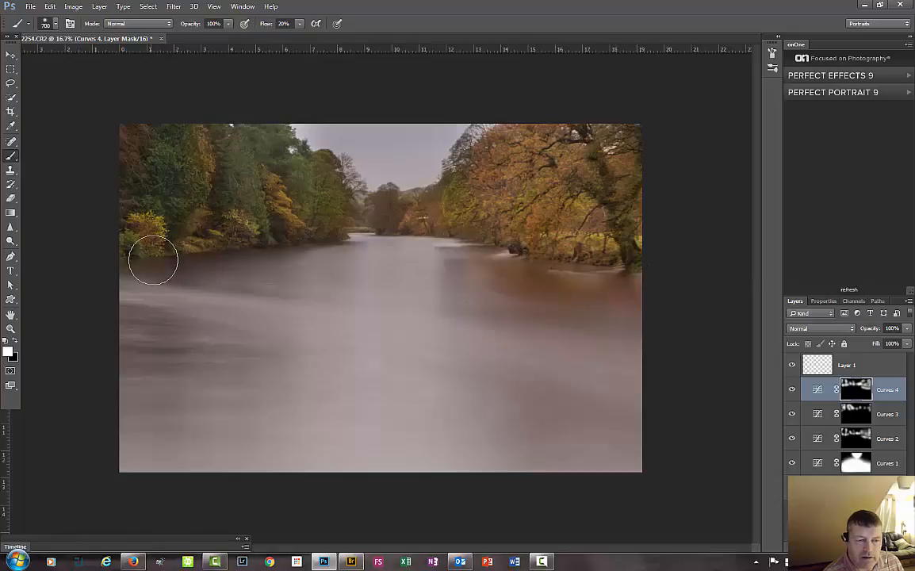
key("bracketleft")
key("bracketleft")
key("bracketleft")
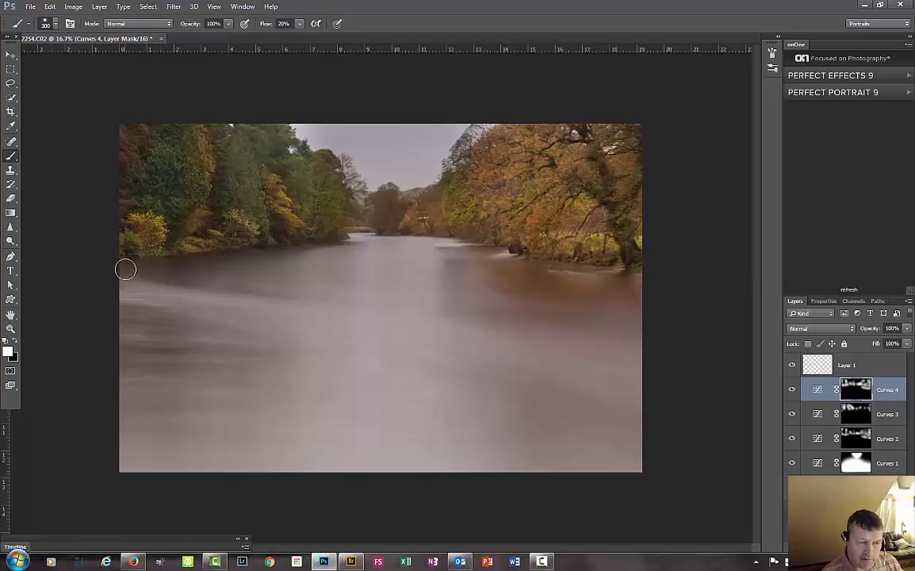
mouse_move(125, 270)
left_mouse_down()
mouse_move(347, 236)
mouse_move(360, 225)
mouse_move(433, 235)
mouse_move(389, 208)
mouse_move(387, 225)
mouse_move(394, 210)
mouse_move(427, 204)
left_mouse_up()
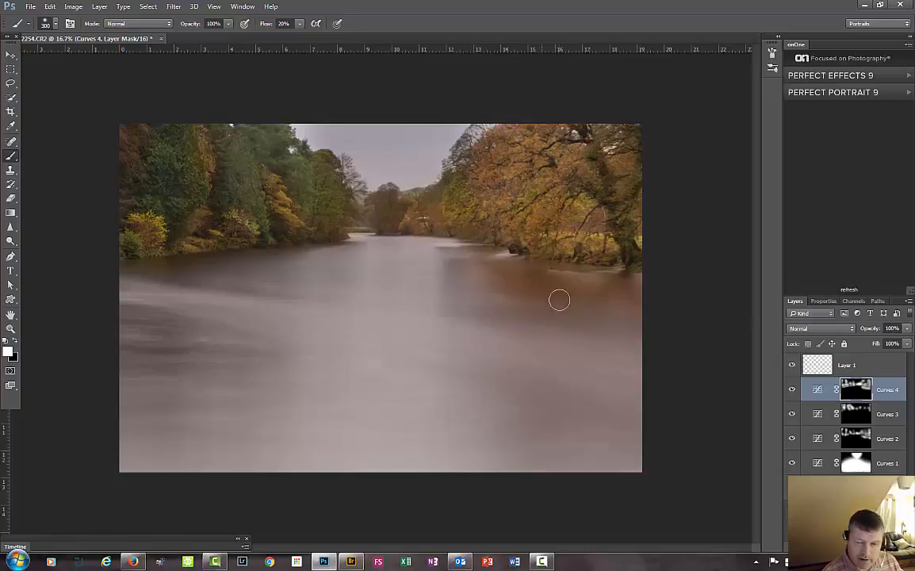
Step: Compare the photo before and after the edits by repeatedly hiding and showing every layer except the Background
key("ctrl+minus")
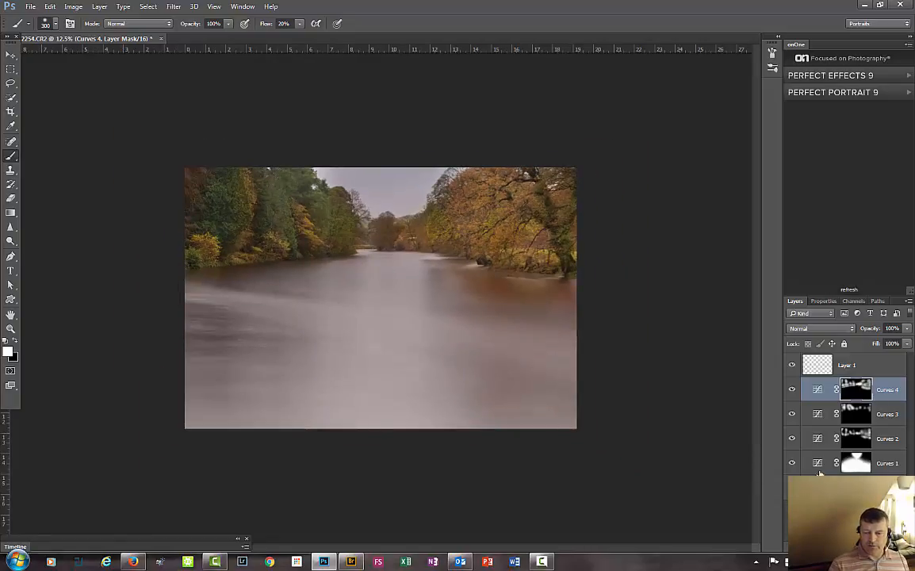
left_click(860, 488)
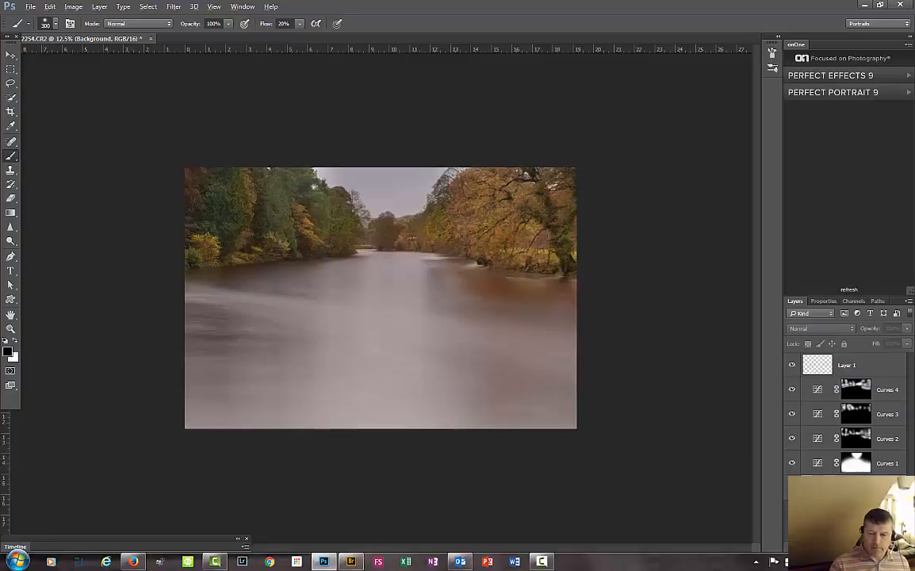
left_click(792, 487, "alt")
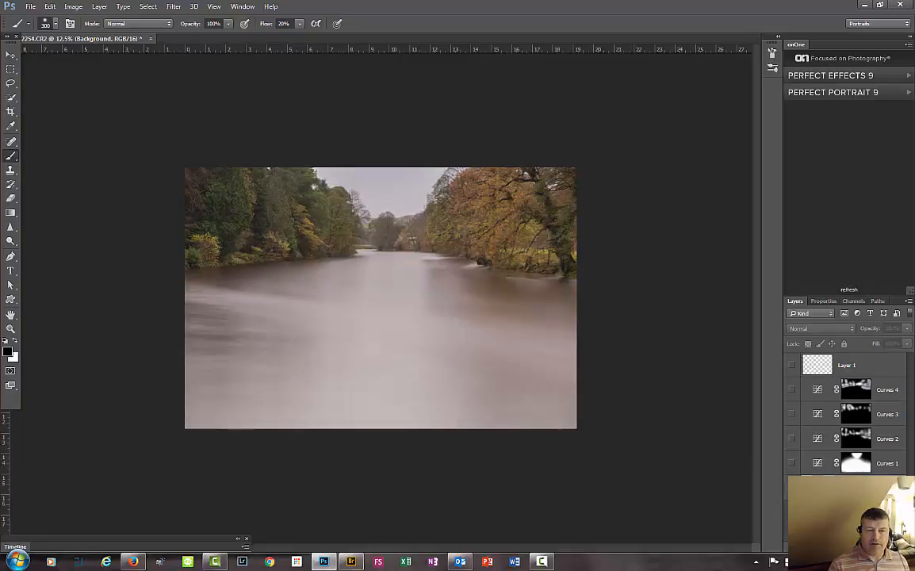
left_click(791, 488, "alt")
left_click(791, 488, "alt")
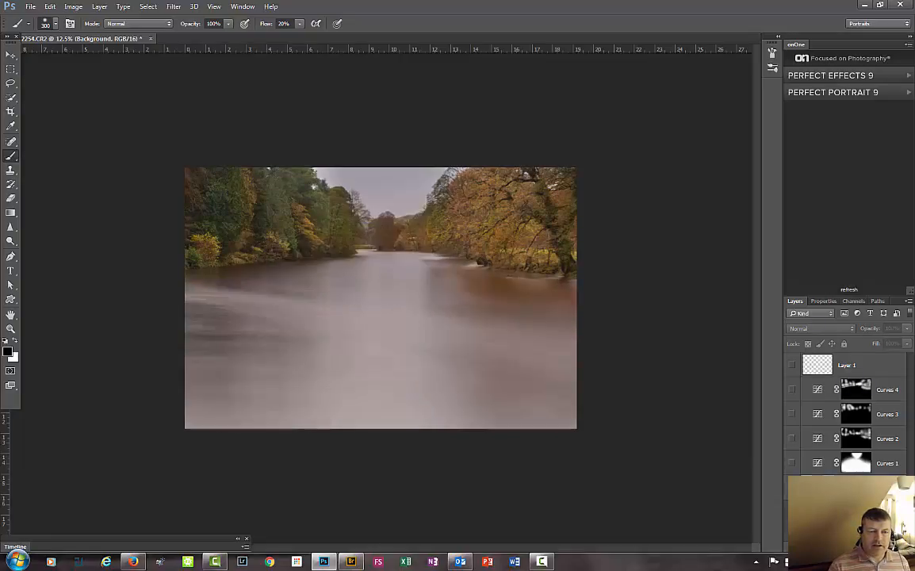
left_click(792, 487, "alt")
left_click(791, 487, "alt")
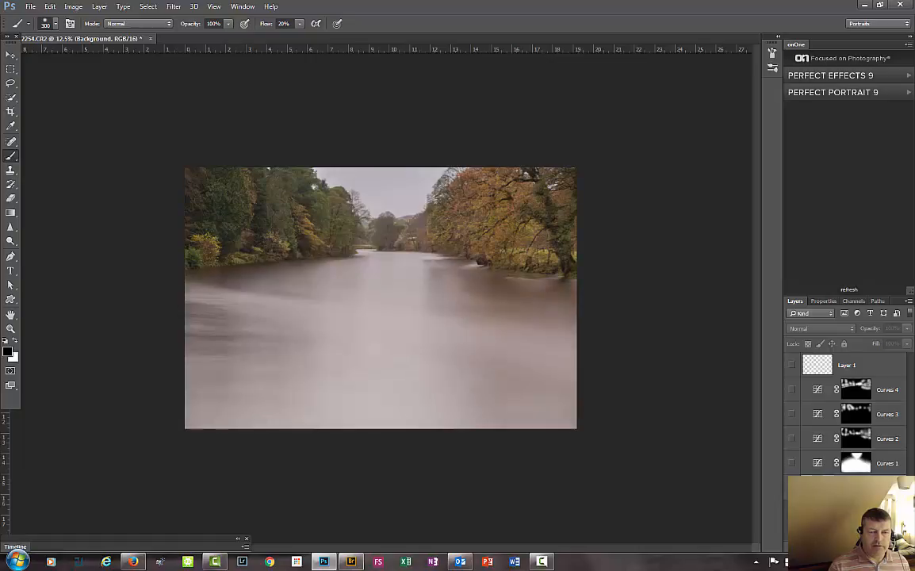
left_click(792, 488, "alt")
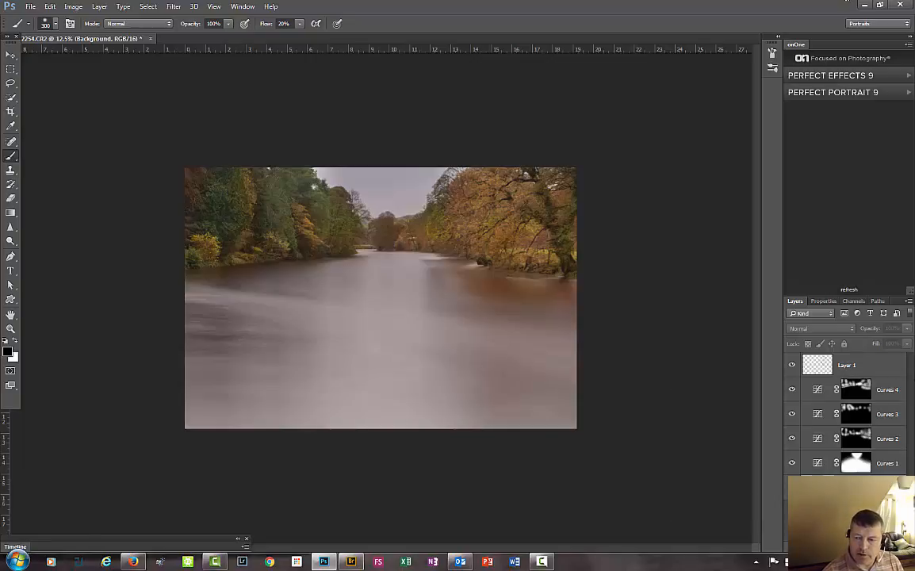
Step: Delete the empty Layer 1 and add a Black & White adjustment layer above the fourth Curves layer
left_click(877, 367)
key("Delete")
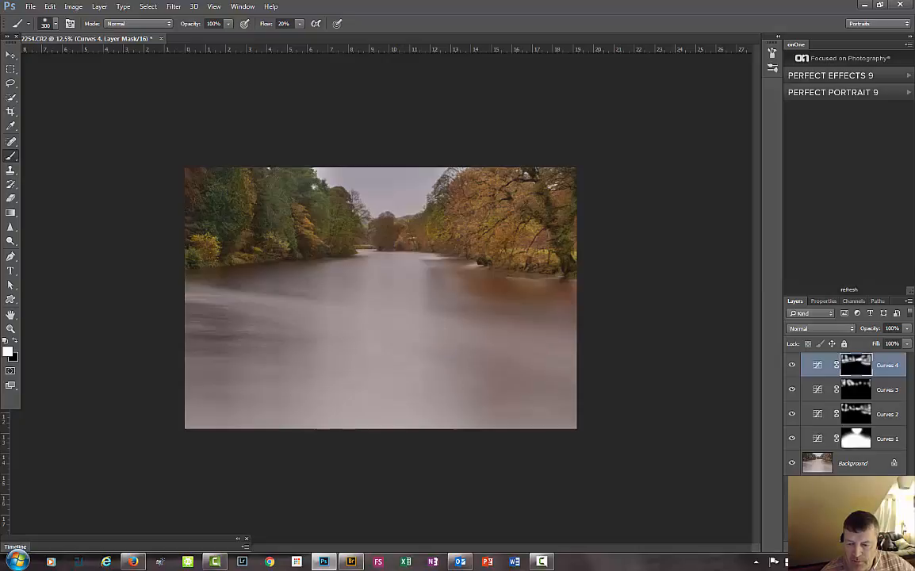
left_click(848, 484)
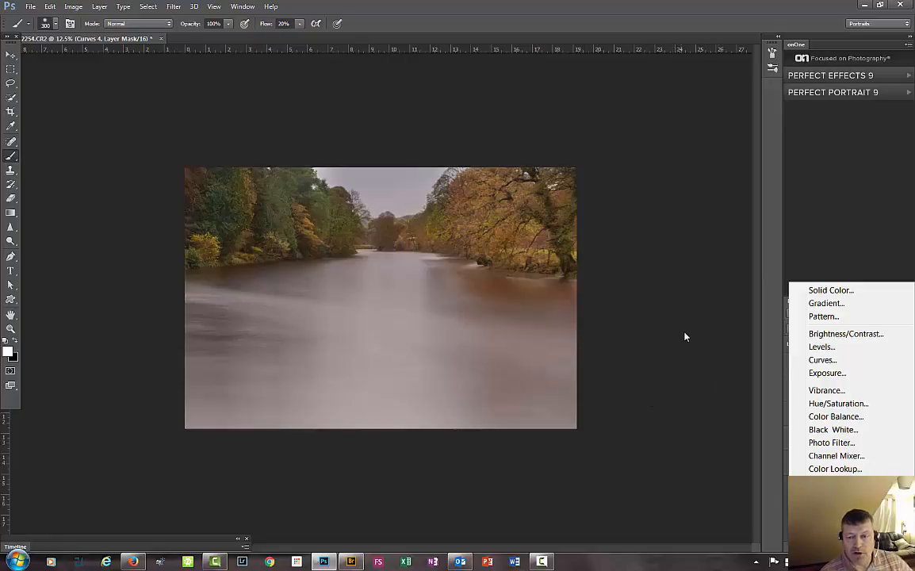
key("space")
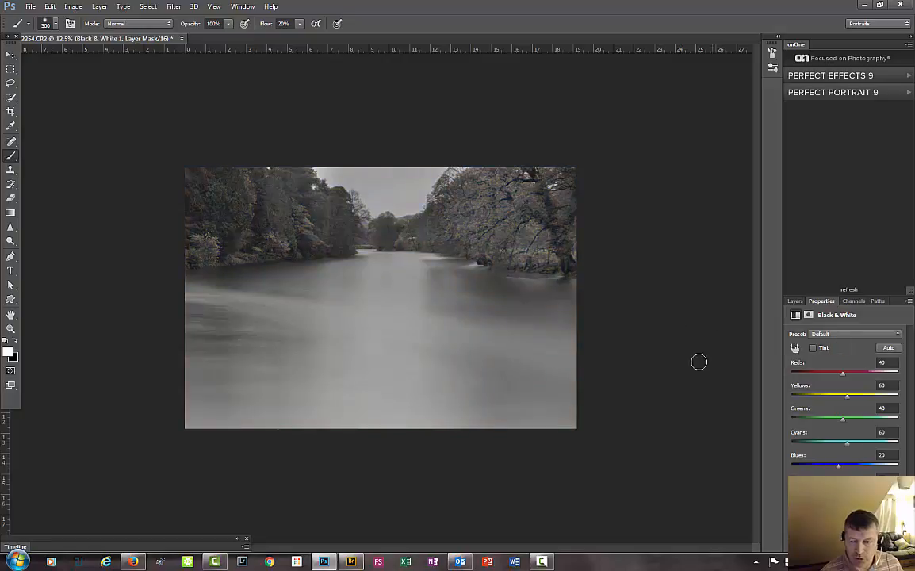
Step: Delete the Black & White adjustment layer and compare the photo with the Curves 4 and Curves 3 layers hidden and shown
left_click(795, 301)
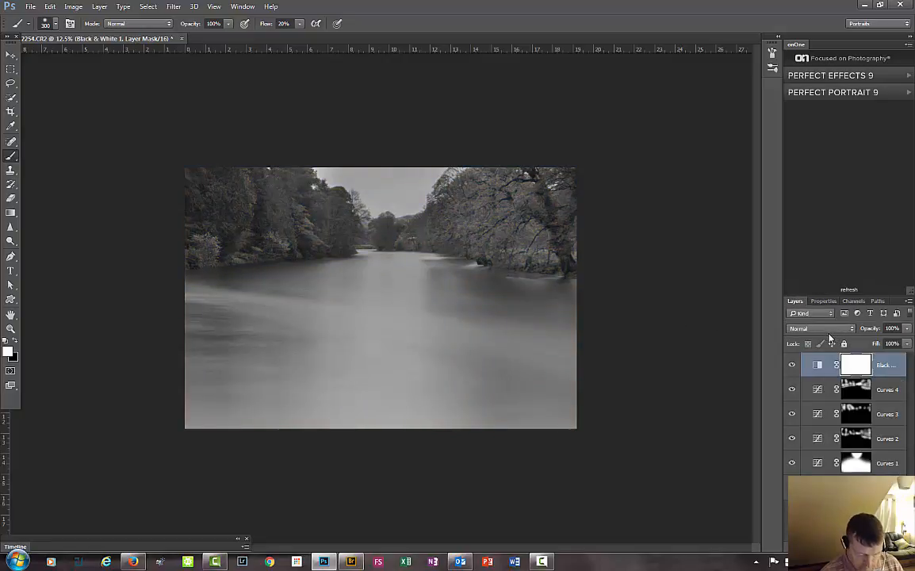
key("Delete")
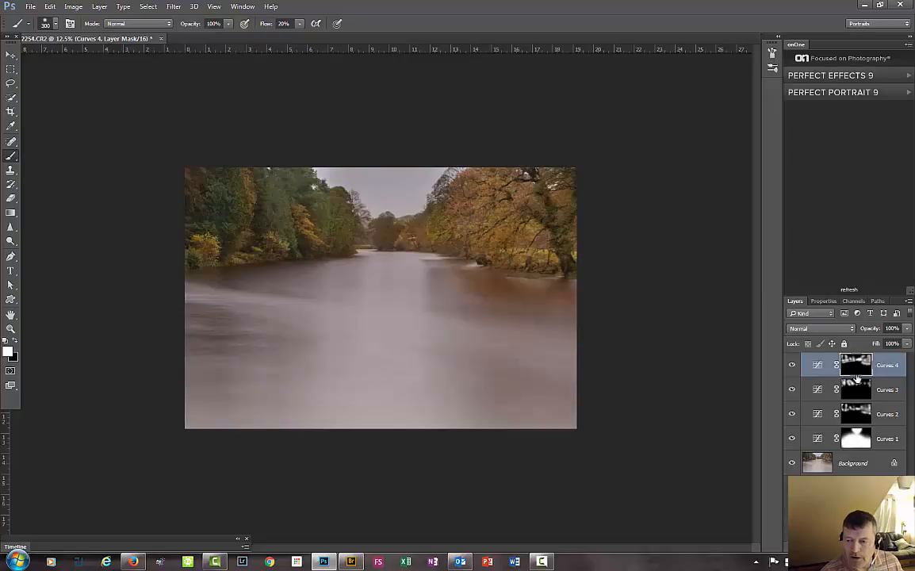
left_click(791, 365)
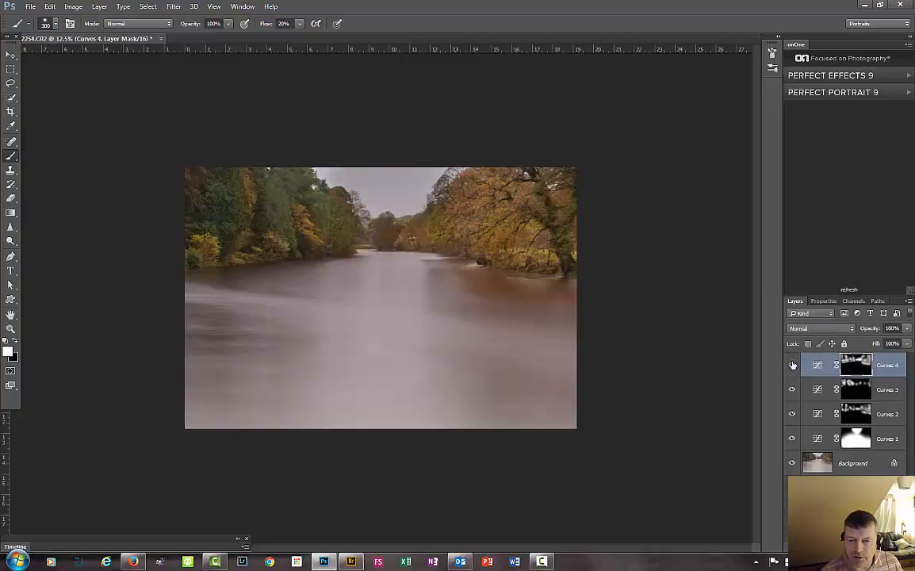
left_click(792, 365)
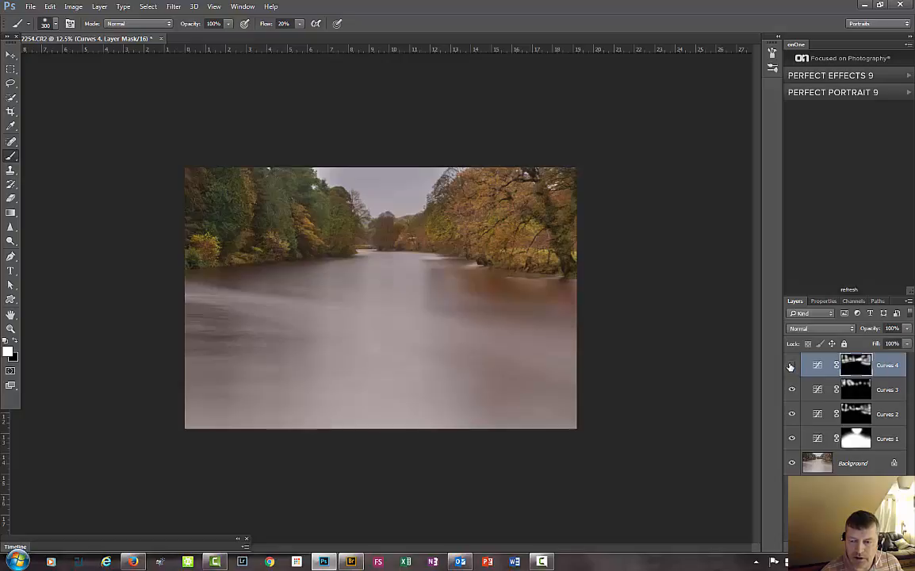
left_click(791, 367)
left_click(793, 366)
left_click(794, 390)
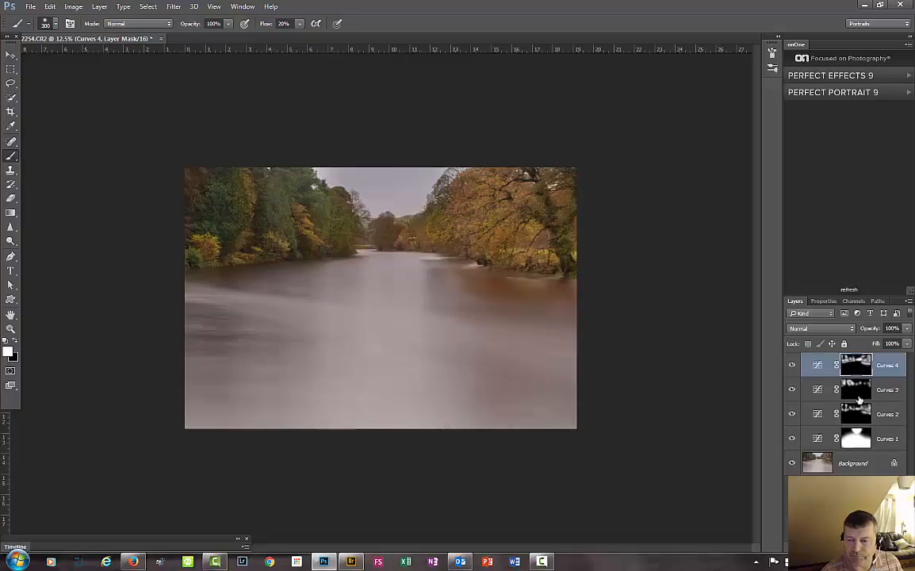
Step: Paint black on the Curves 2 mask over the right bank's reddish reflection, using 12% flow and a brush of about 900 px
left_click(820, 417)
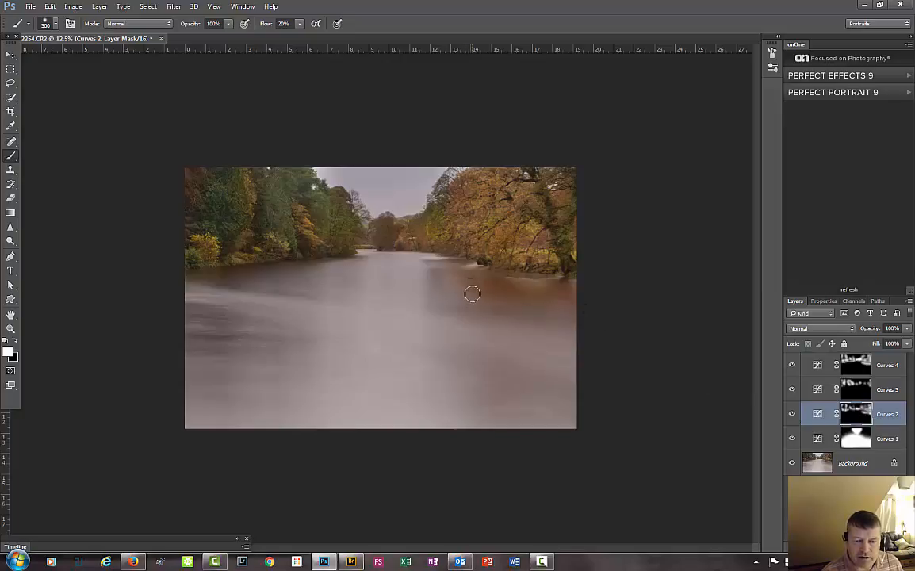
left_click(300, 25)
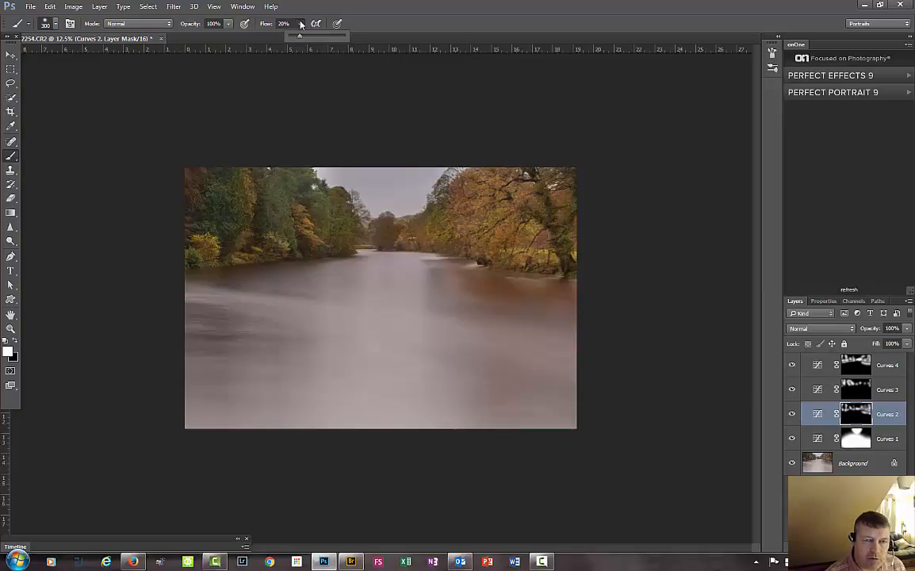
left_click_drag(294, 37, 296, 42)
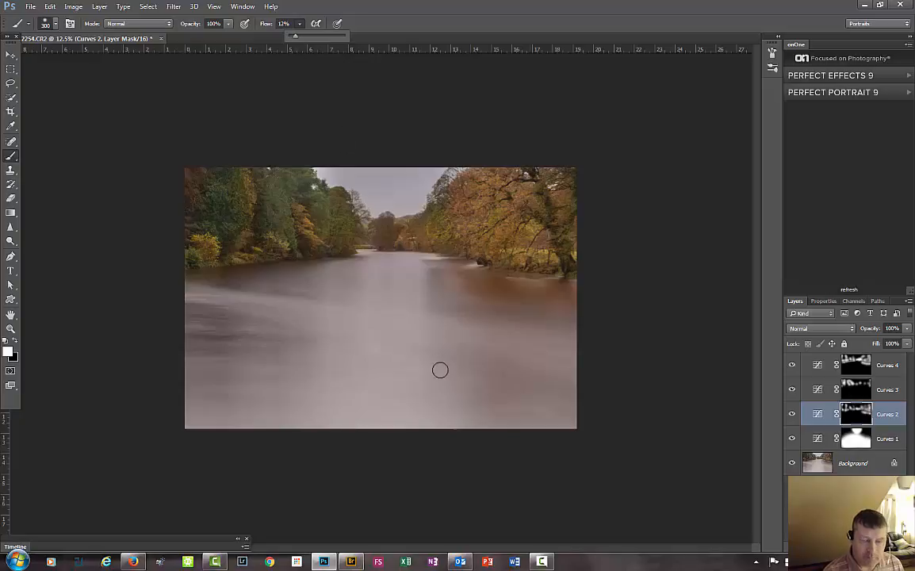
key("bracketright")
key("bracketright")
key("bracketright")
key("bracketright")
key("bracketright")
key("bracketright")
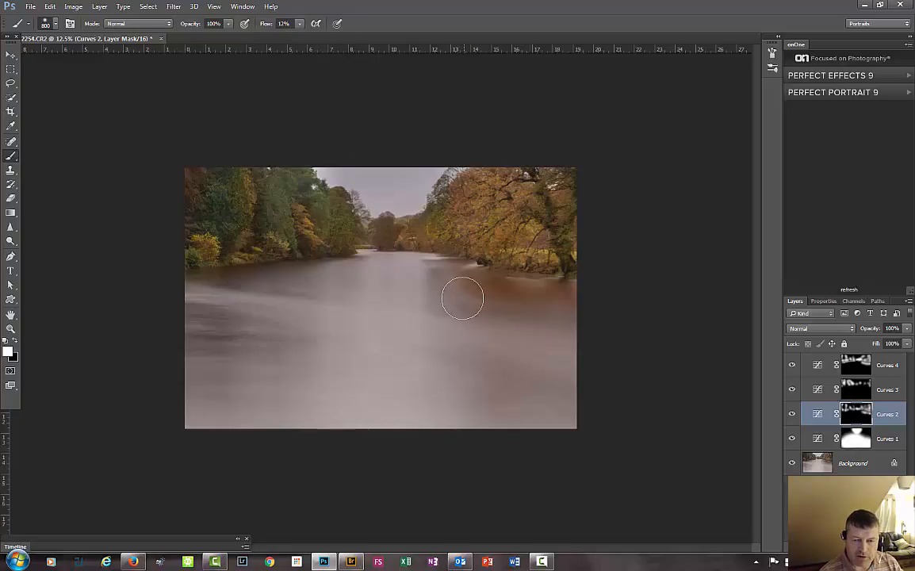
mouse_move(474, 291)
left_mouse_down()
mouse_move(499, 302)
mouse_move(462, 286)
mouse_move(559, 303)
mouse_move(470, 291)
mouse_move(549, 311)
mouse_move(460, 290)
mouse_move(556, 308)
mouse_move(488, 303)
mouse_move(584, 307)
mouse_move(456, 301)
left_mouse_up()
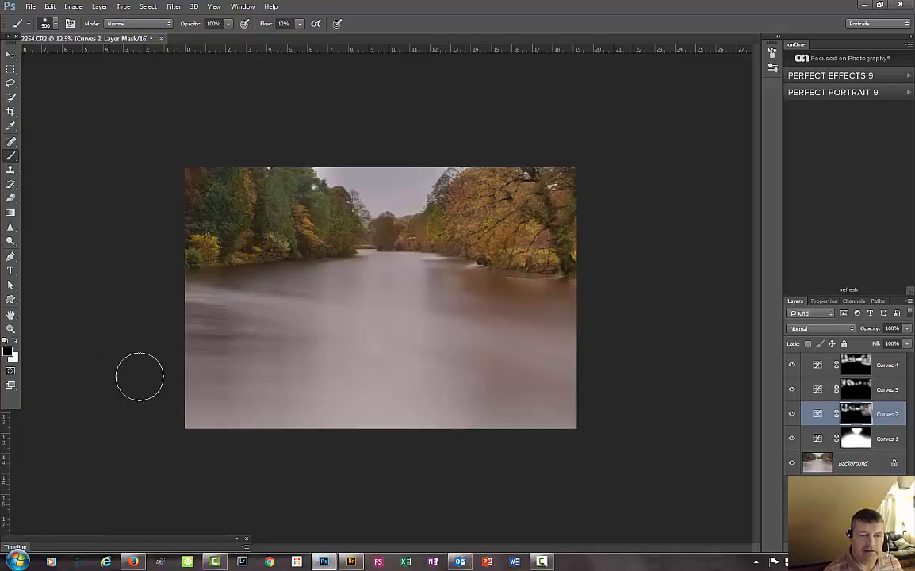
Step: Paint white on the Curves 2 mask along the left shoreline's reflection, and soften the water just below it with black
key("x")
mouse_move(252, 268)
left_mouse_down()
mouse_move(214, 276)
mouse_move(297, 262)
mouse_move(204, 280)
mouse_move(170, 306)
left_mouse_up()
key("x")
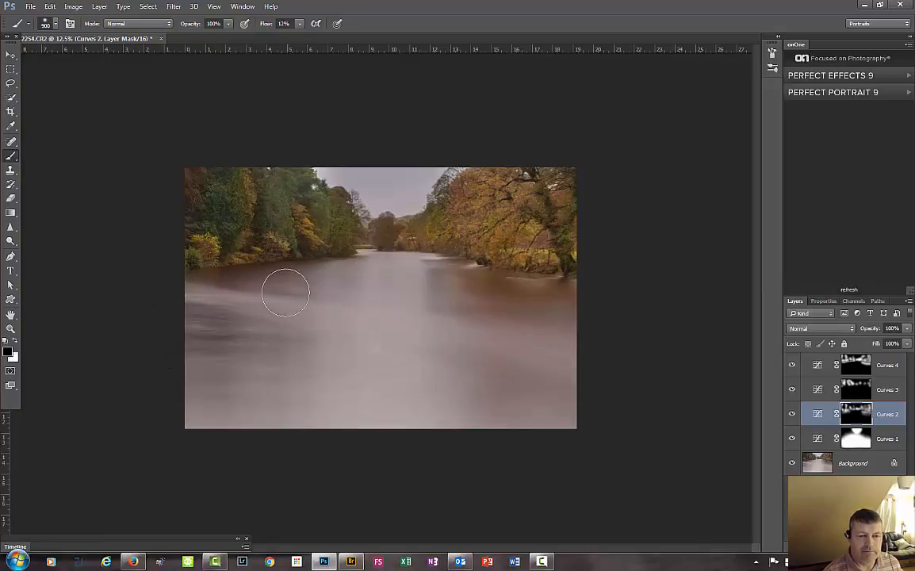
mouse_move(286, 292)
left_mouse_down()
mouse_move(300, 289)
mouse_move(212, 322)
left_mouse_up()
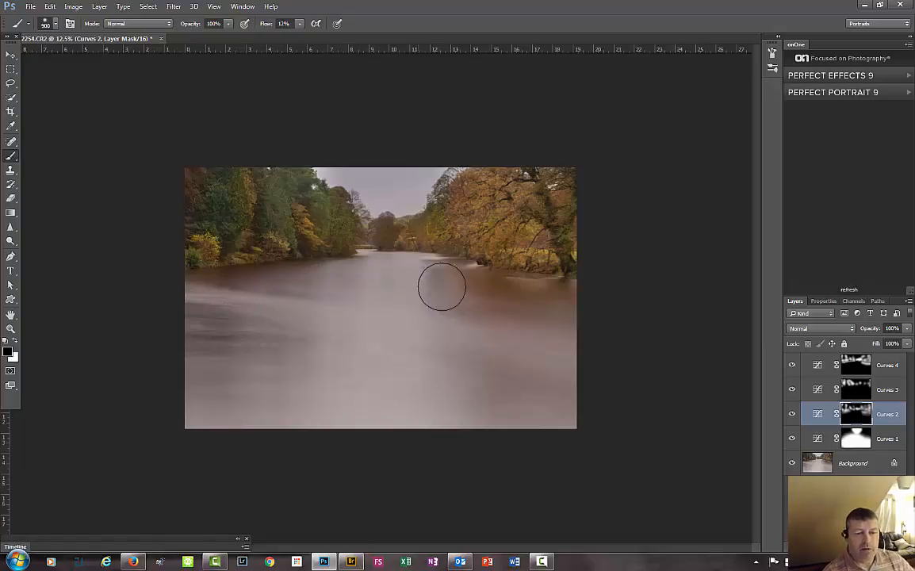
Step: Examine the brush preset picker, including its size, hardness, preset tips and the list of loadable brush libraries
right_click(376, 265)
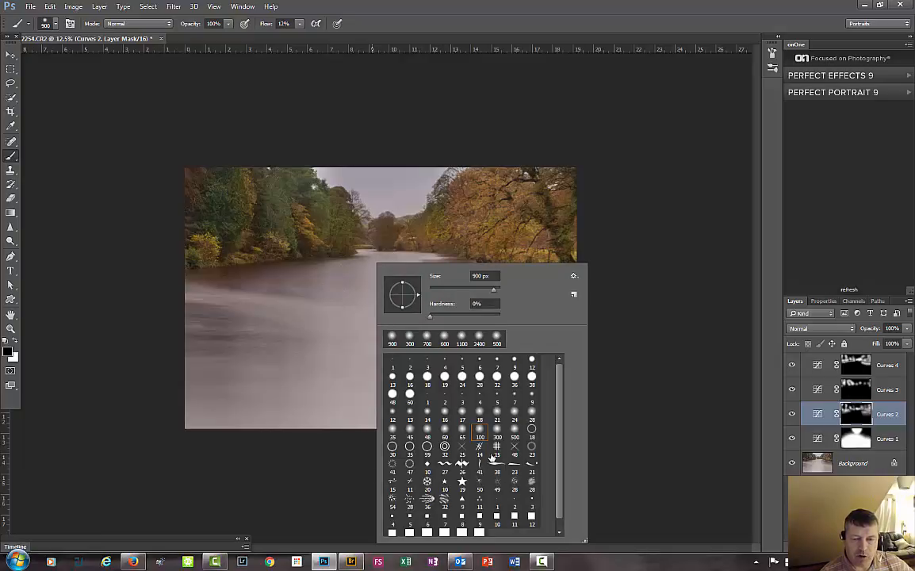
left_click(575, 277)
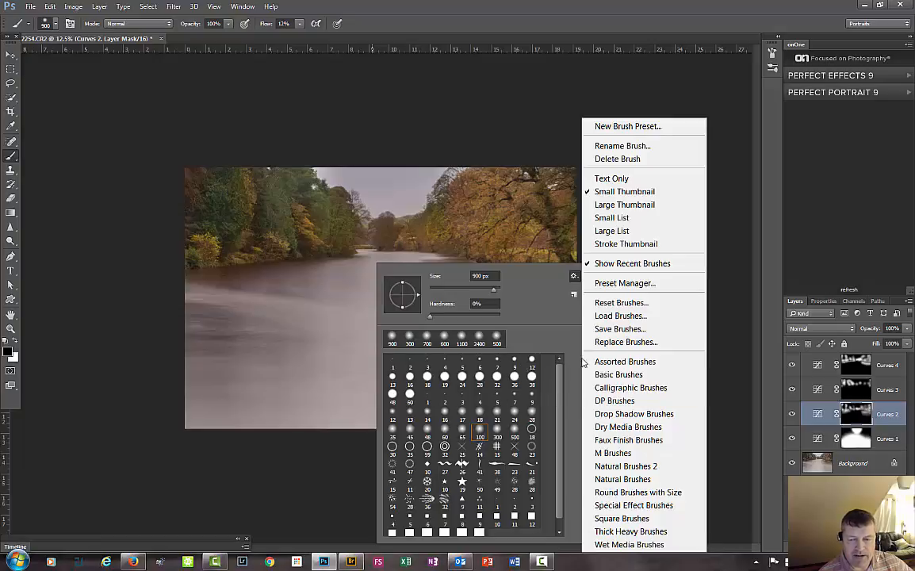
left_click(558, 524)
left_click_drag(556, 528, 556, 506)
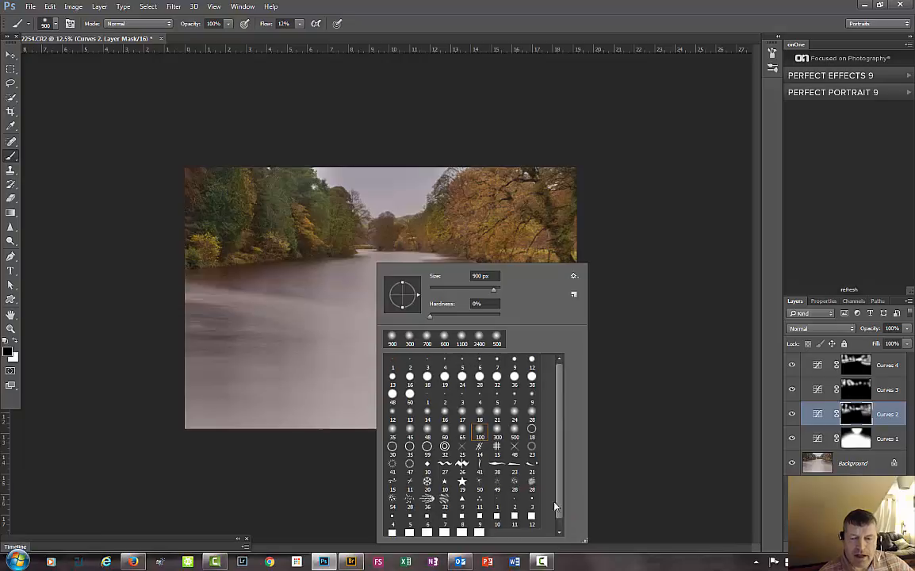
left_click(649, 327)
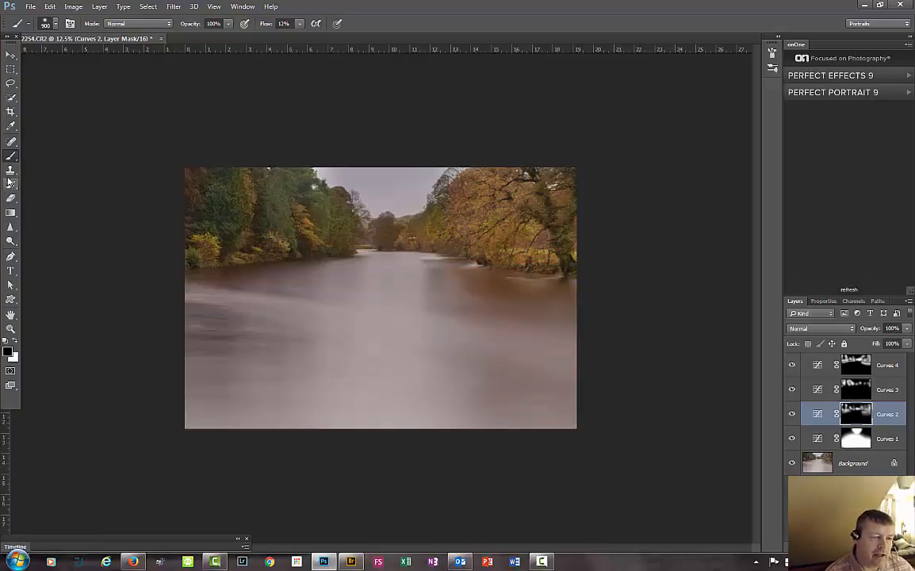
Step: Look through the context options of the Brush, Clone Stamp and History Brush tools, and fit the whole photo on screen
right_click(184, 197)
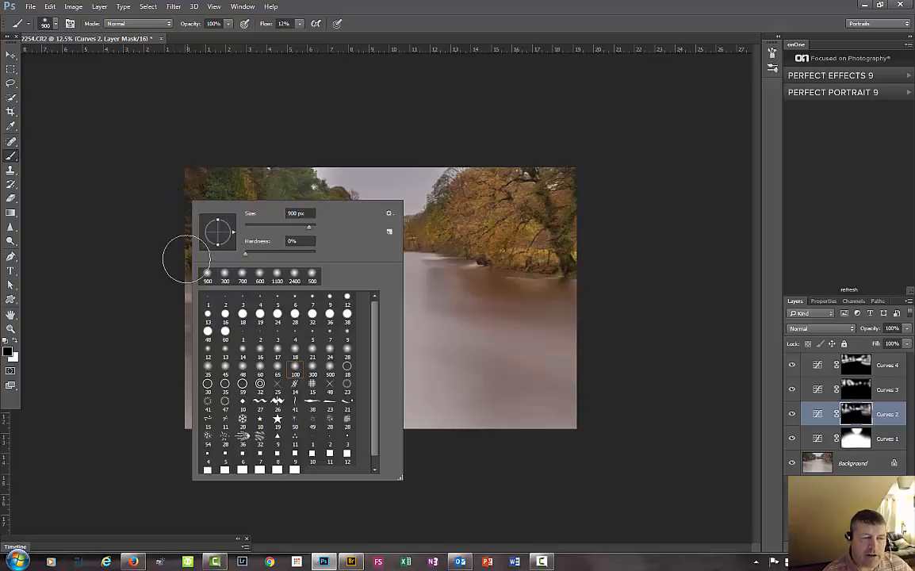
left_click(10, 170)
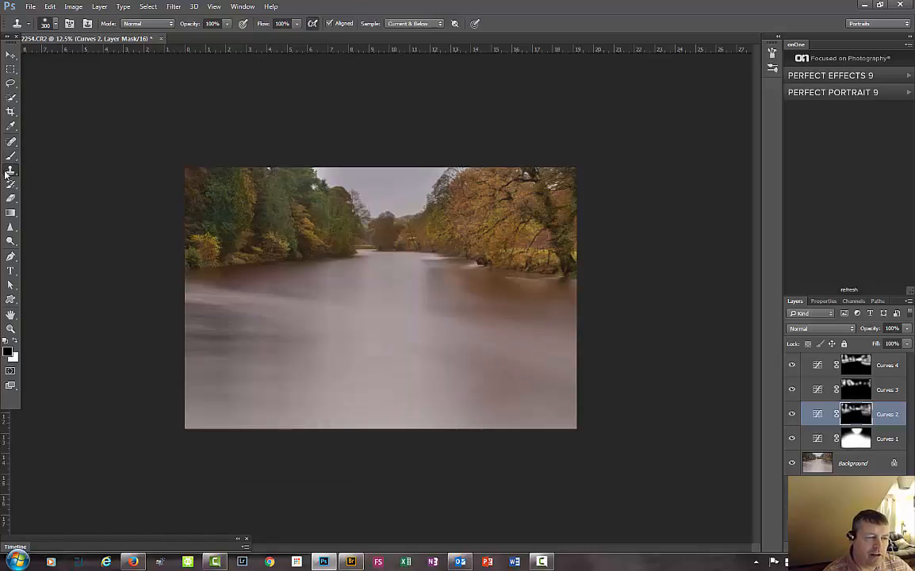
right_click(92, 195)
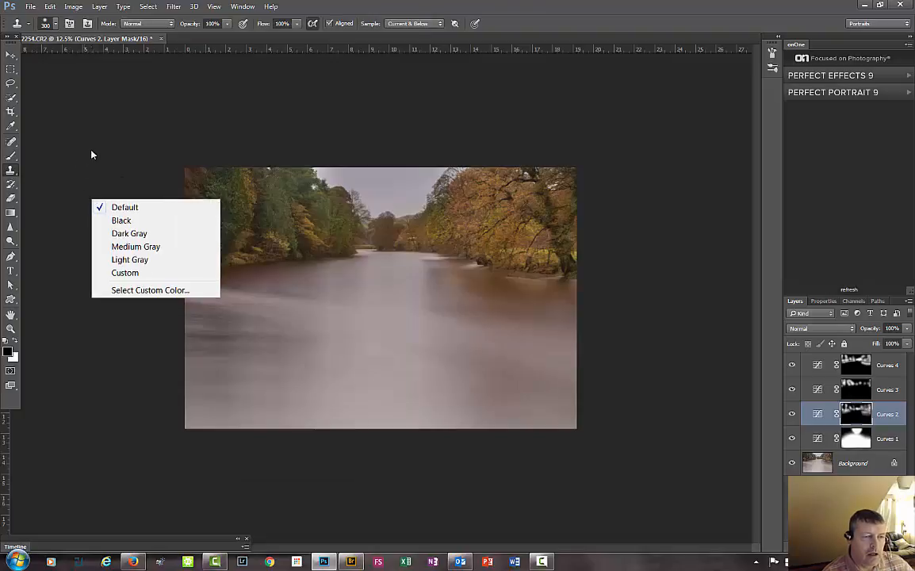
left_click(11, 144)
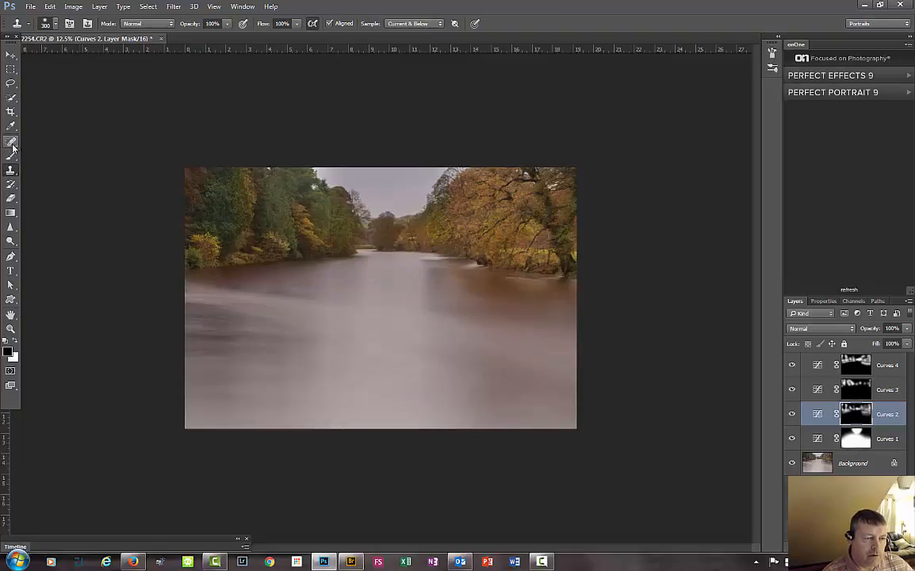
left_click(10, 155)
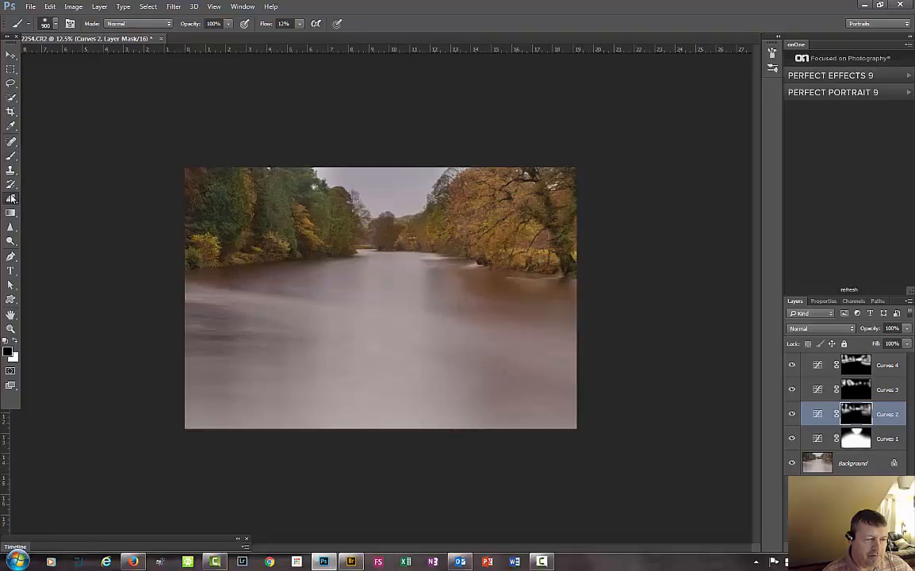
left_click(11, 185)
right_click(116, 190)
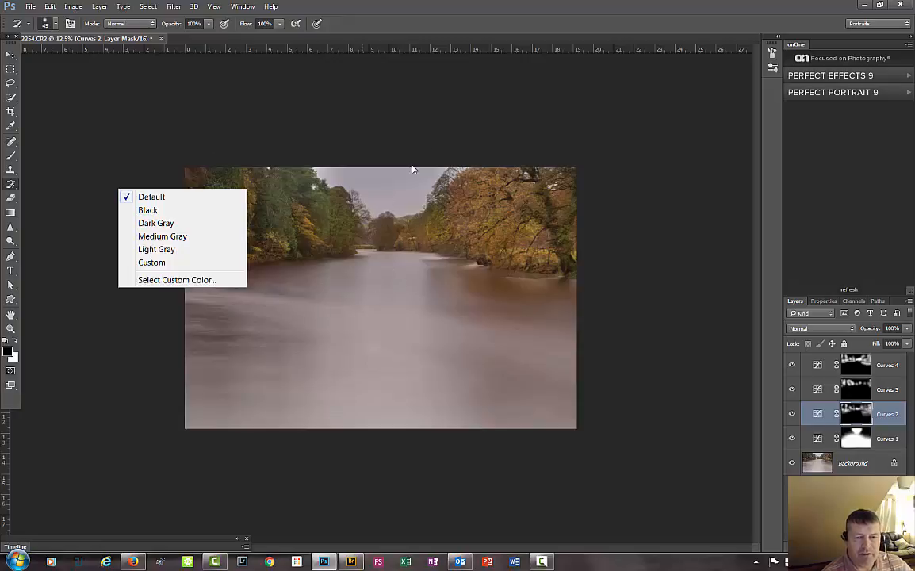
left_click(438, 114)
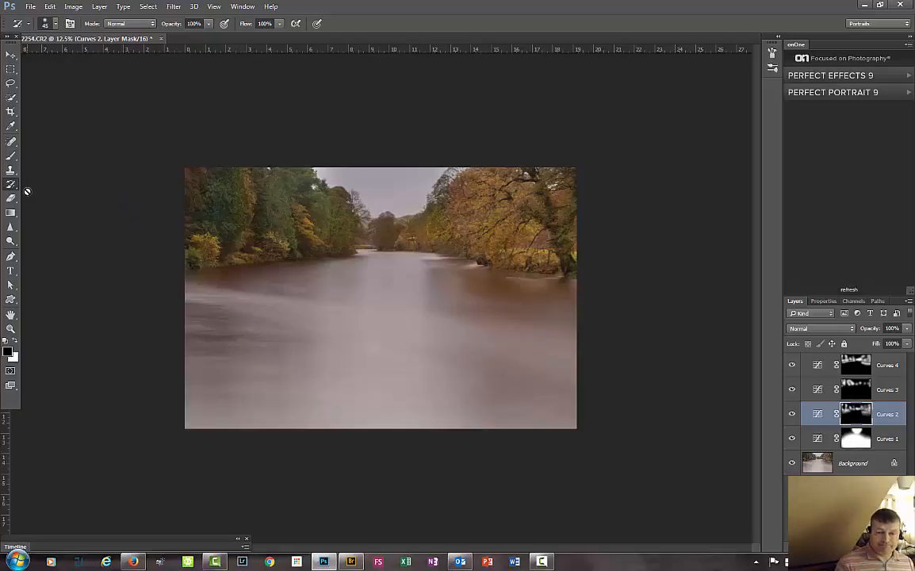
key("ctrl+0")
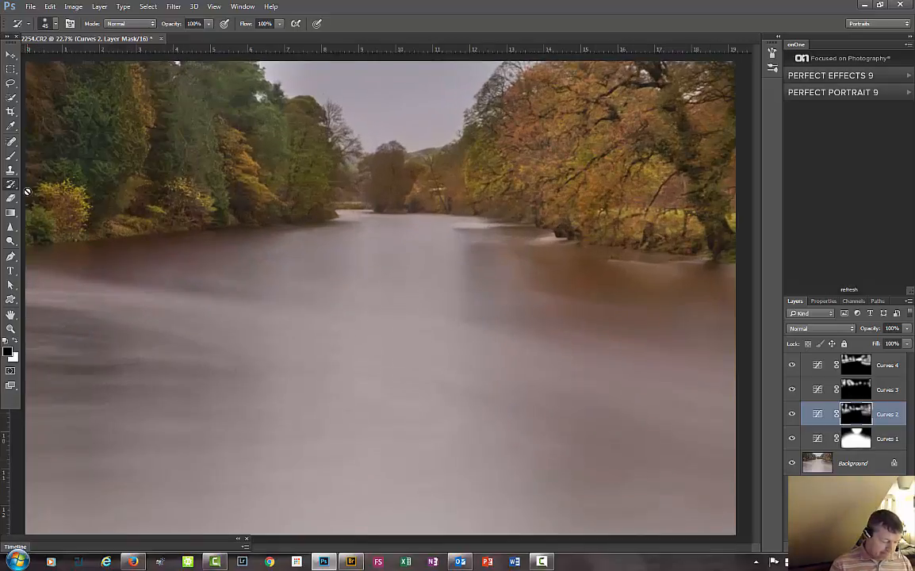